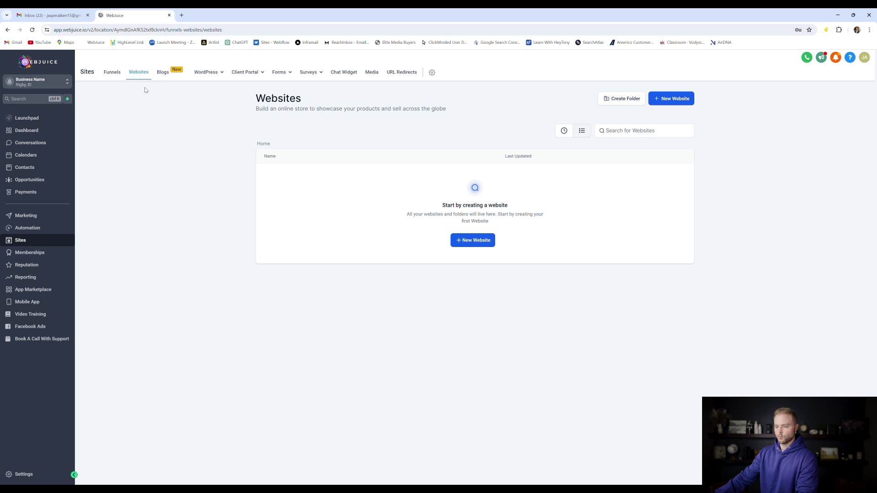
# Start a new website from a template and search the template library for 'real estate'
pyautogui.click(471, 240)
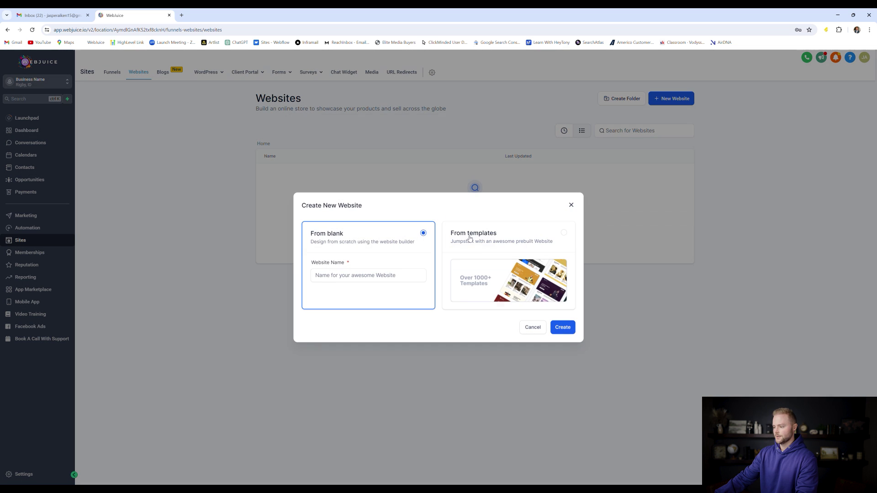
pyautogui.click(505, 233)
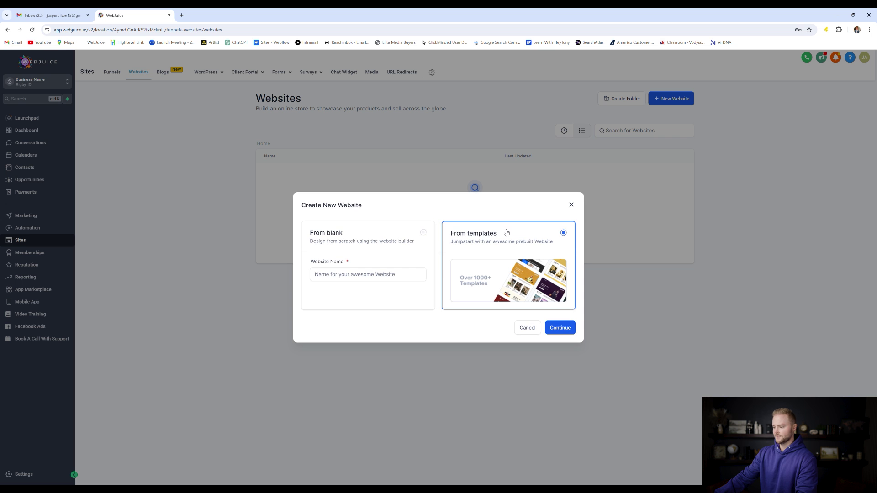
pyautogui.click(565, 329)
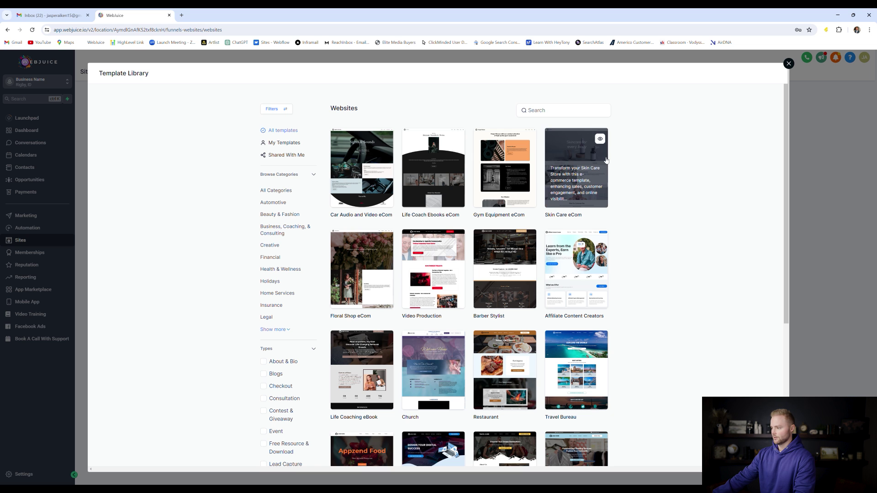
pyautogui.click(571, 114)
pyautogui.write('real estate')
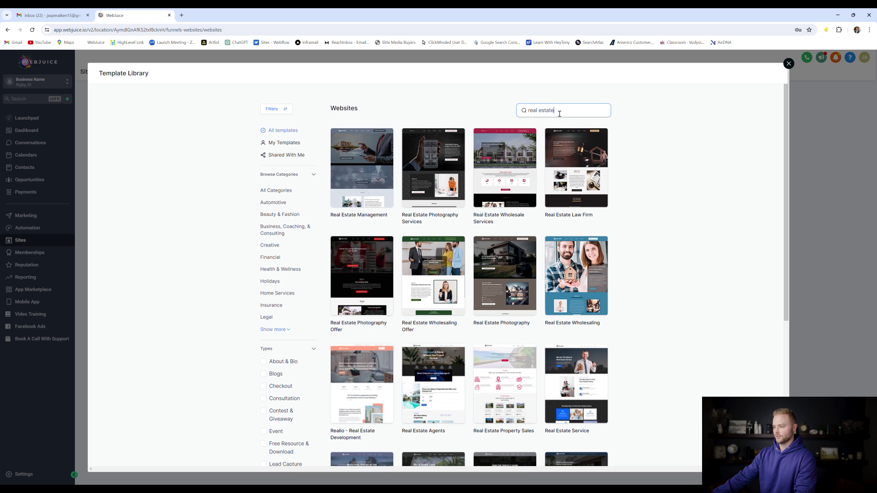
pyautogui.scroll(-5, 544, 210)
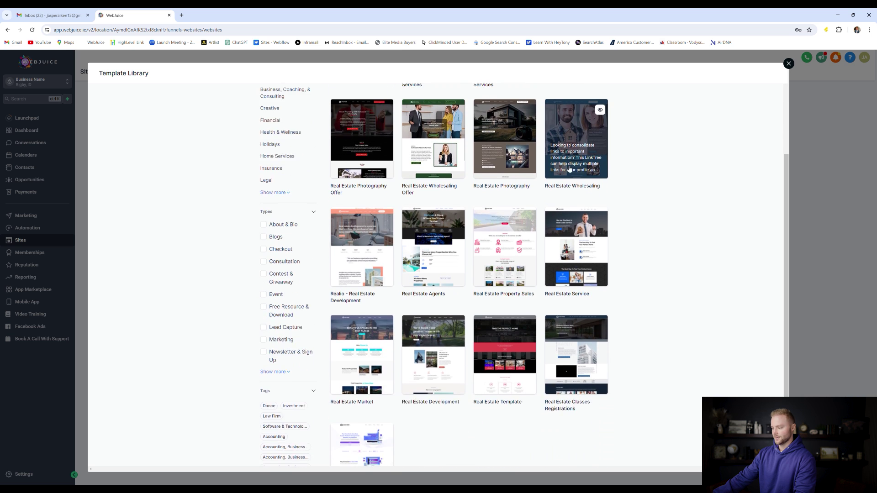
pyautogui.scroll(5, 548, 237)
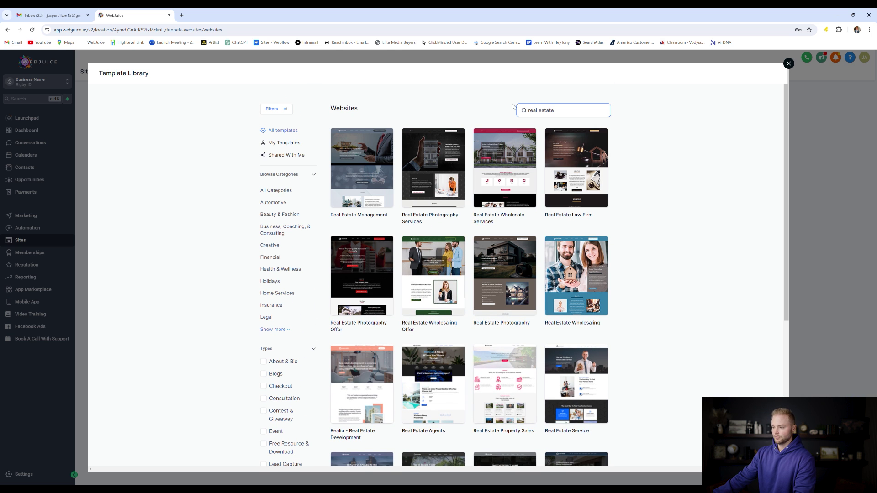
pyautogui.scroll(-2, 592, 174)
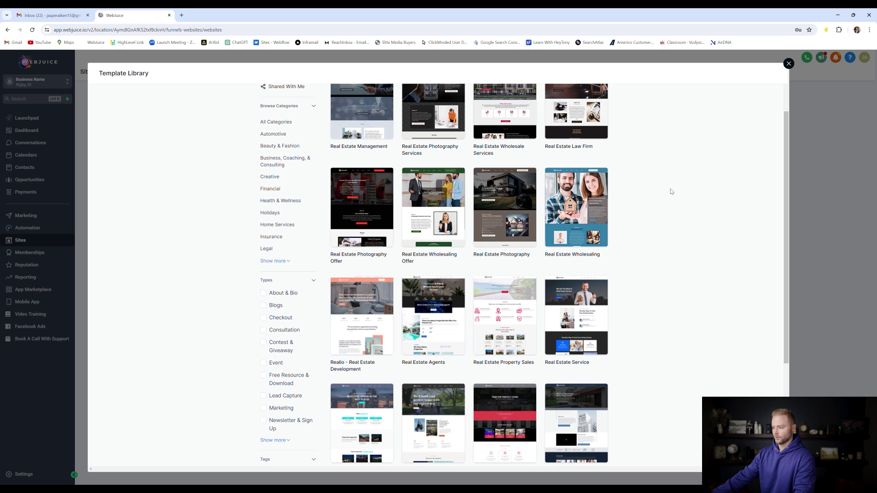
# Preview the Real Estate Photography template and choose it for the website
pyautogui.click(528, 181)
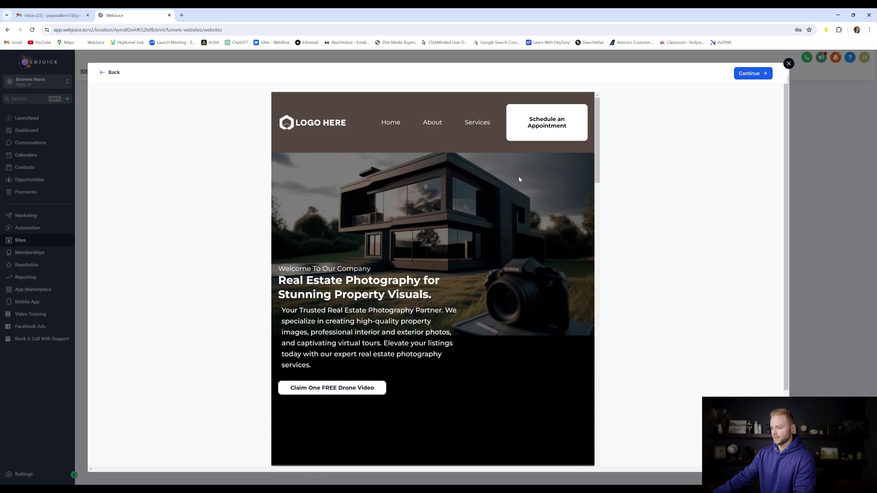
pyautogui.scroll(-10, 518, 164)
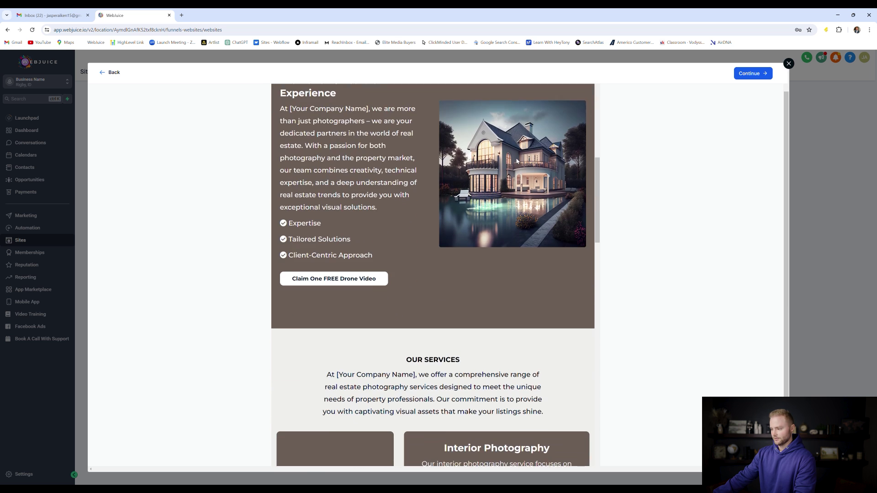
pyautogui.scroll(-7, 516, 161)
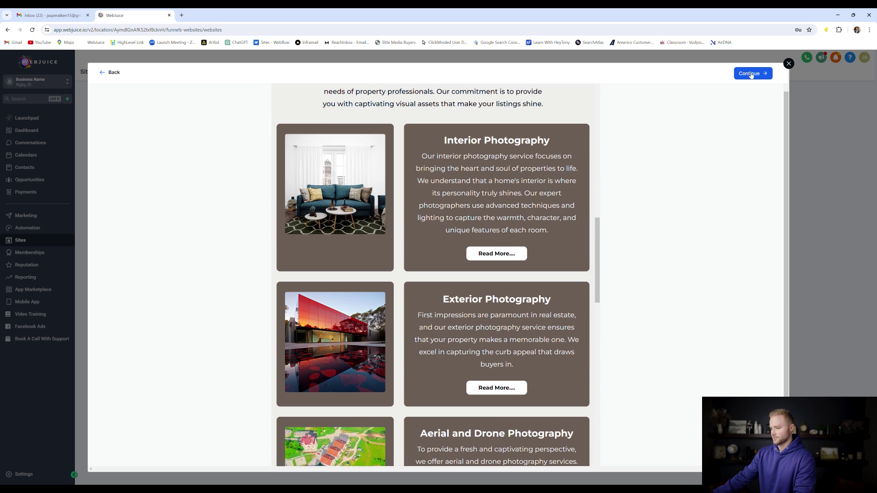
pyautogui.click(751, 74)
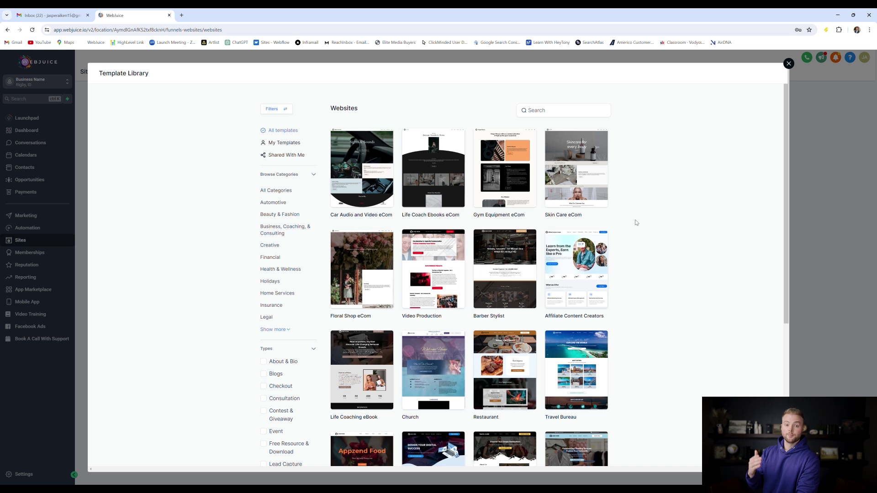
# Close the website template library and start a new funnel from a template
pyautogui.scroll(-5, 618, 201)
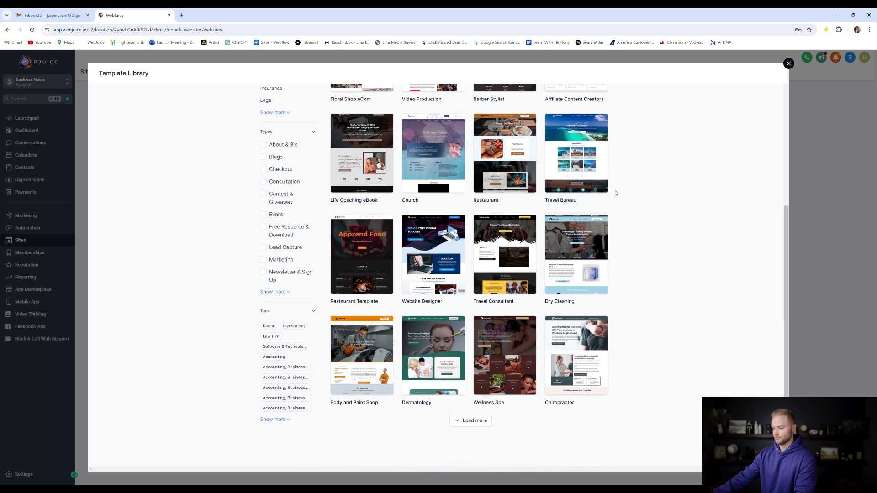
pyautogui.scroll(5, 617, 194)
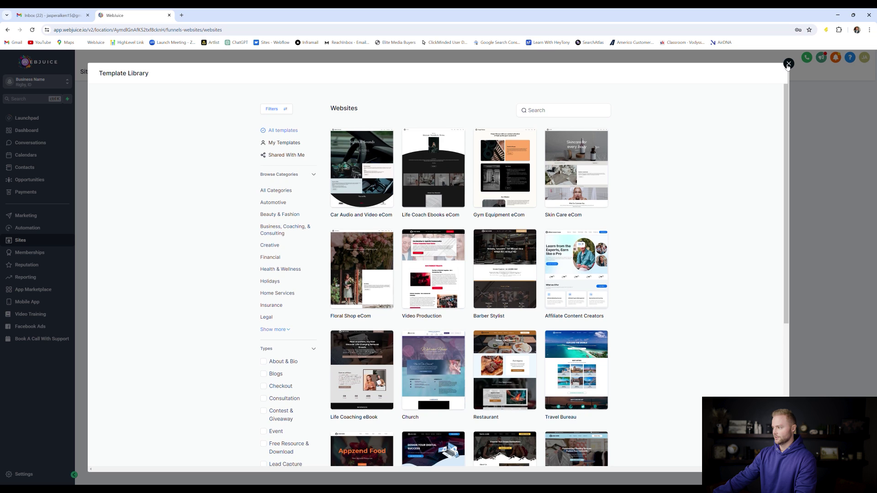
pyautogui.click(788, 64)
pyautogui.click(117, 73)
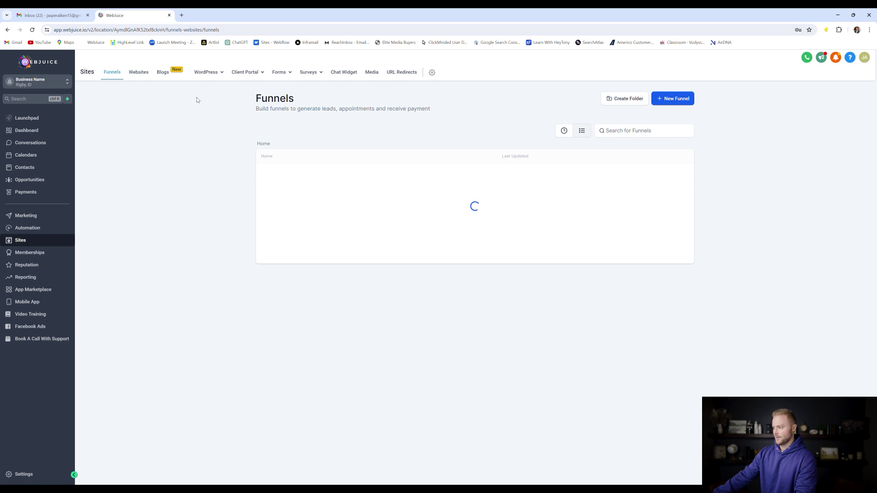
pyautogui.click(680, 99)
pyautogui.click(502, 232)
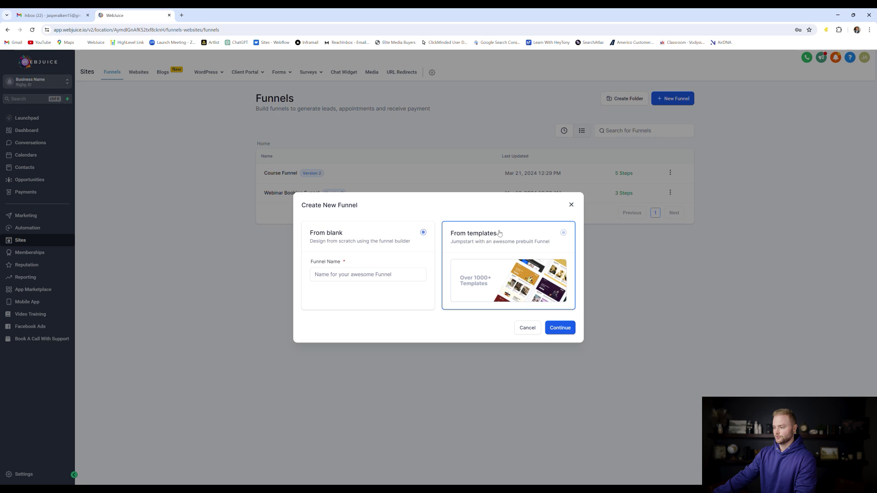
pyautogui.click(565, 328)
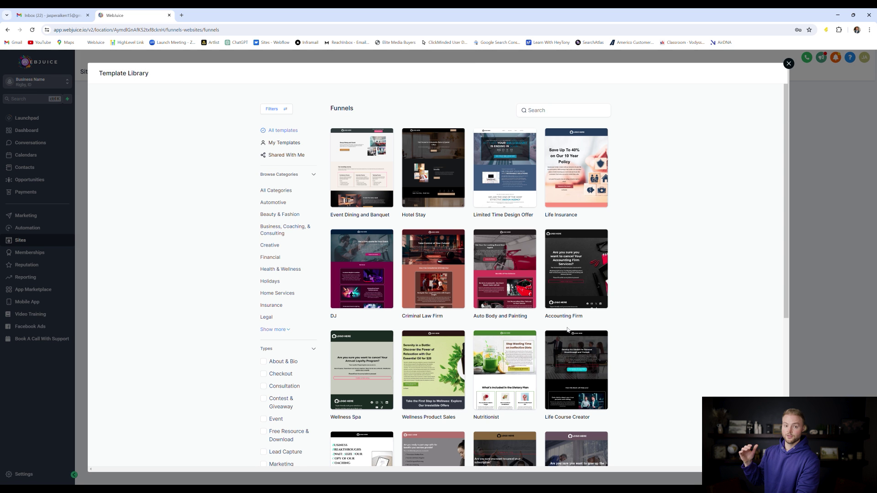
# Load more funnel templates, preview Car Guru, and create the funnel from it
pyautogui.scroll(-3, 502, 200)
pyautogui.scroll(-2, 501, 200)
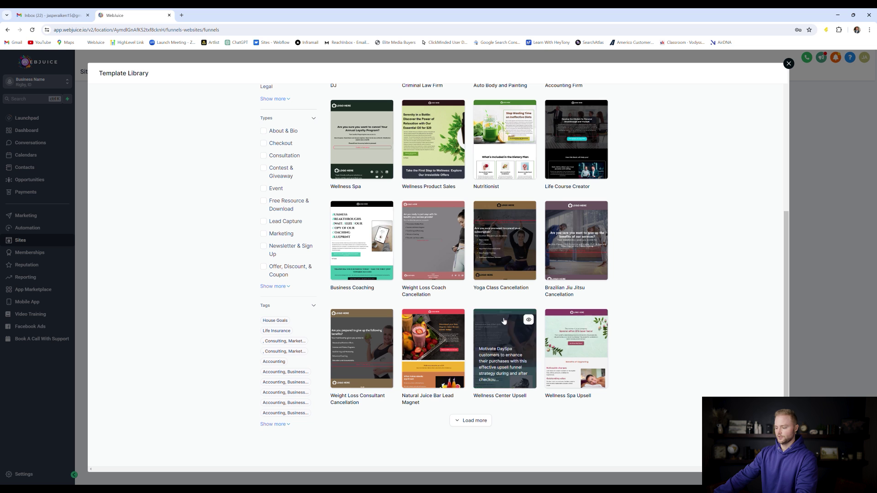
pyautogui.click(473, 421)
pyautogui.scroll(-6, 504, 241)
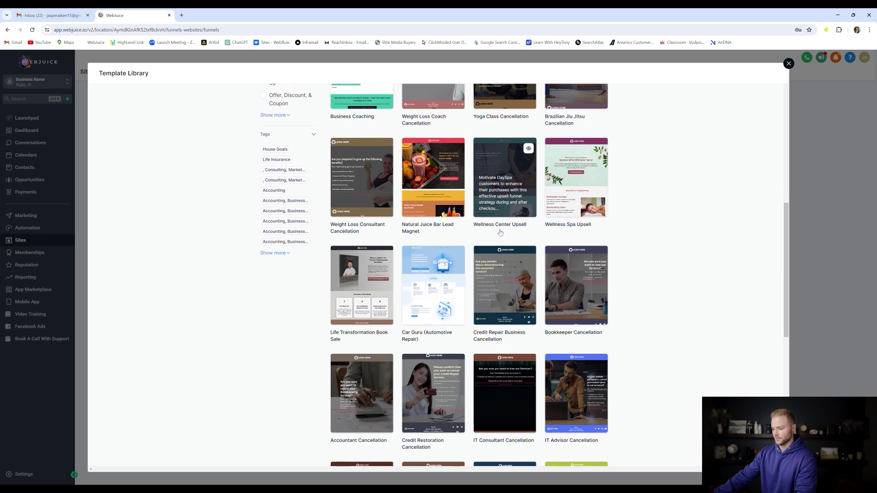
pyautogui.click(457, 155)
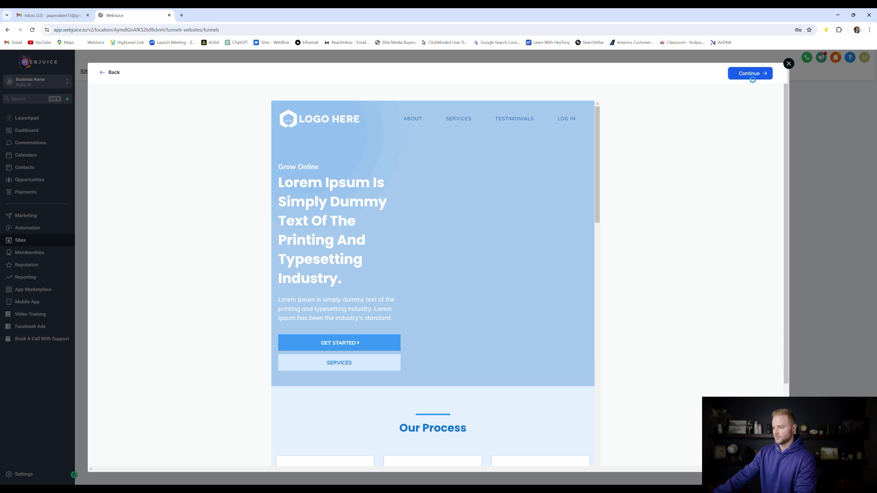
pyautogui.click(750, 74)
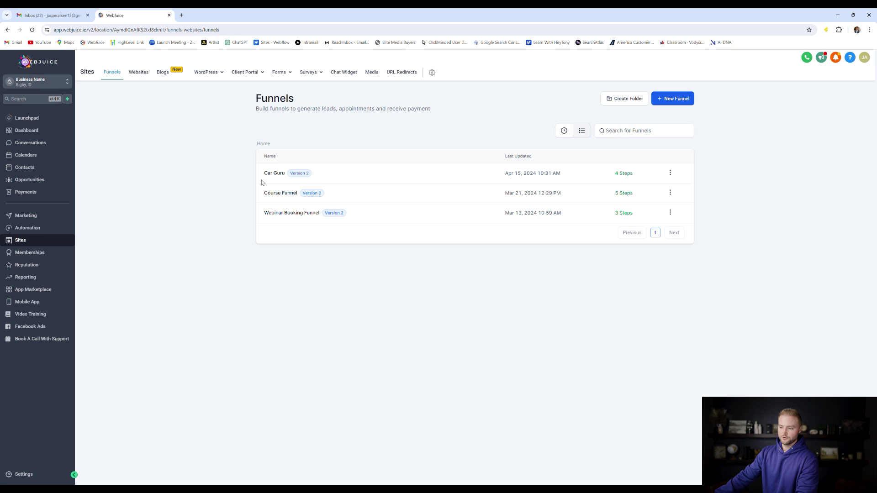
# Add a page named 'Contact' with path /contact to the Real Estate Photography website
pyautogui.click(141, 74)
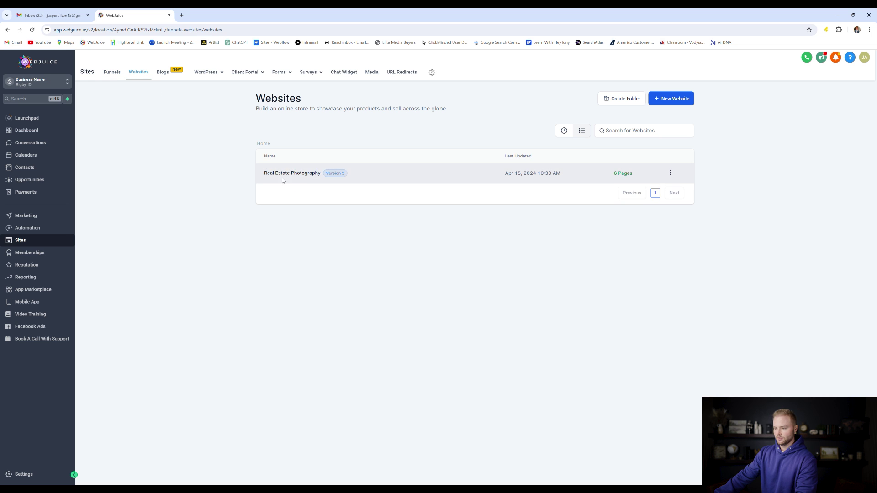
pyautogui.click(291, 178)
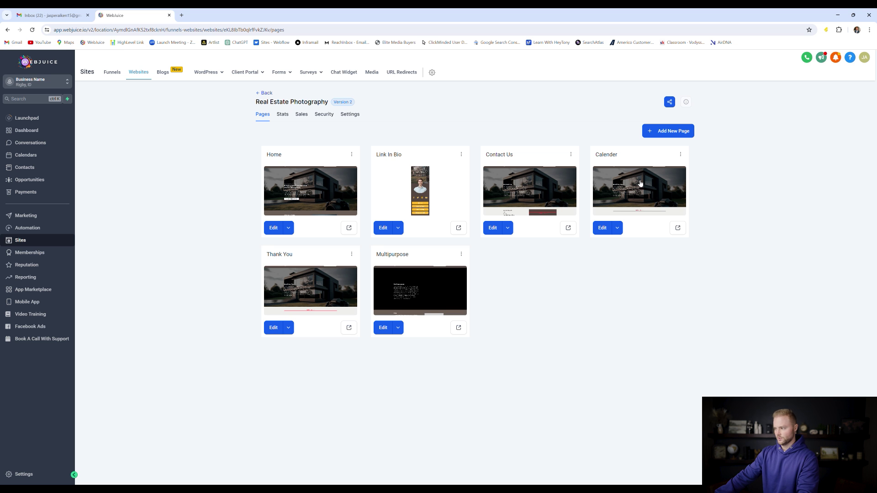
pyautogui.click(660, 132)
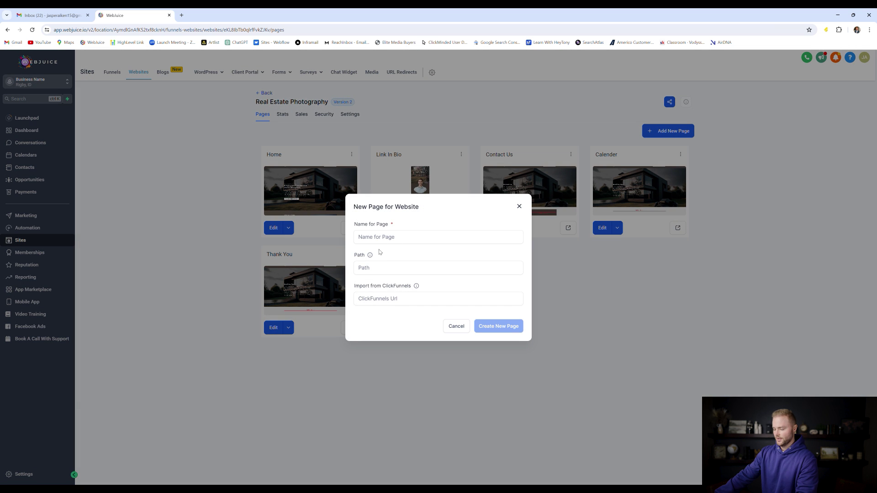
pyautogui.click(410, 244)
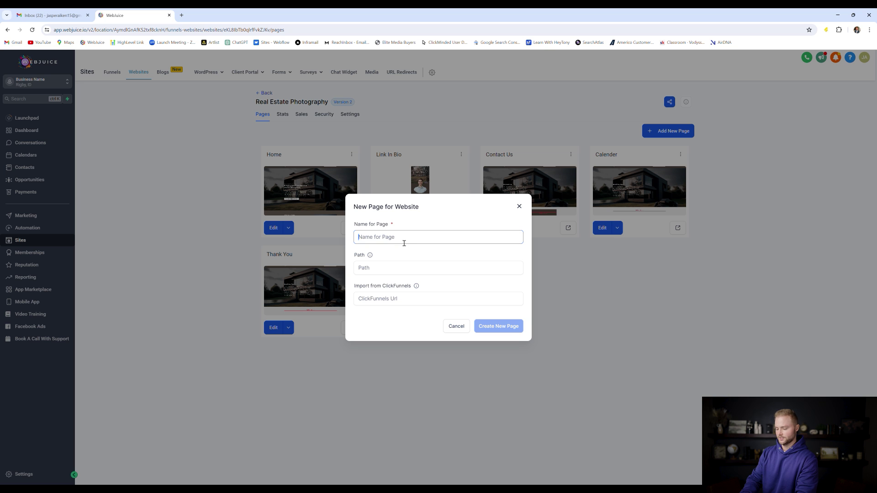
pyautogui.write('Contact')
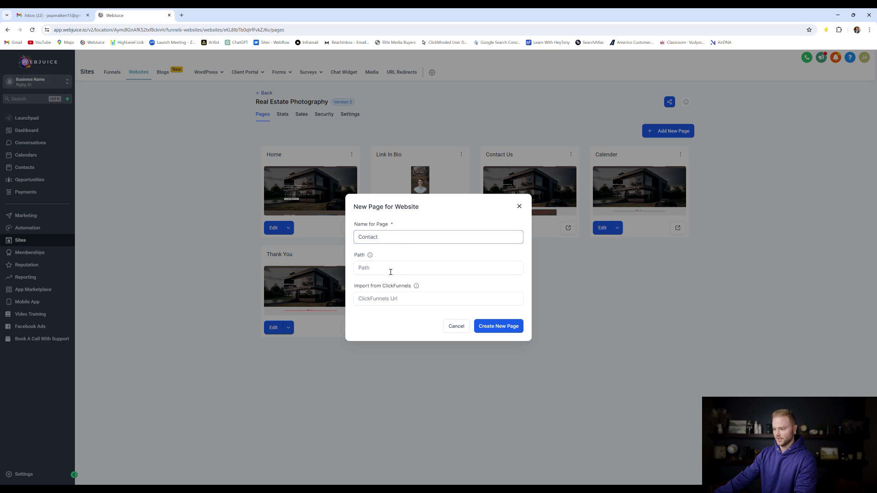
pyautogui.click(389, 271)
pyautogui.write('contact')
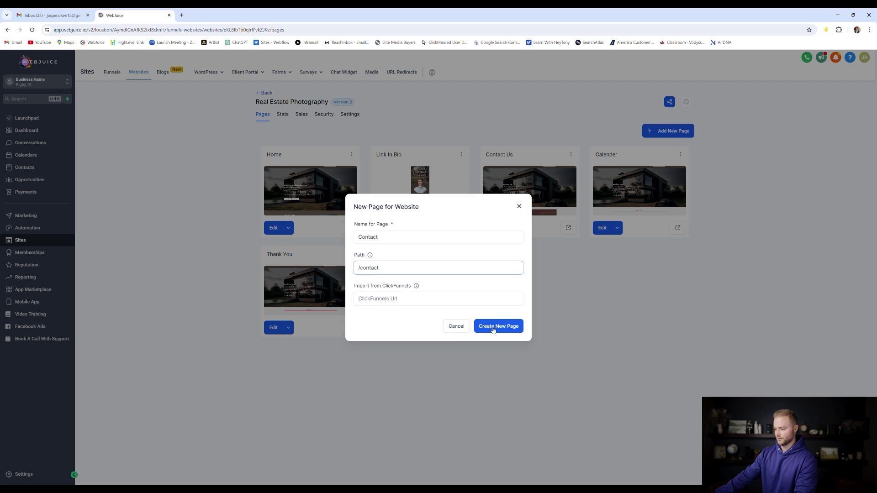
pyautogui.click(491, 327)
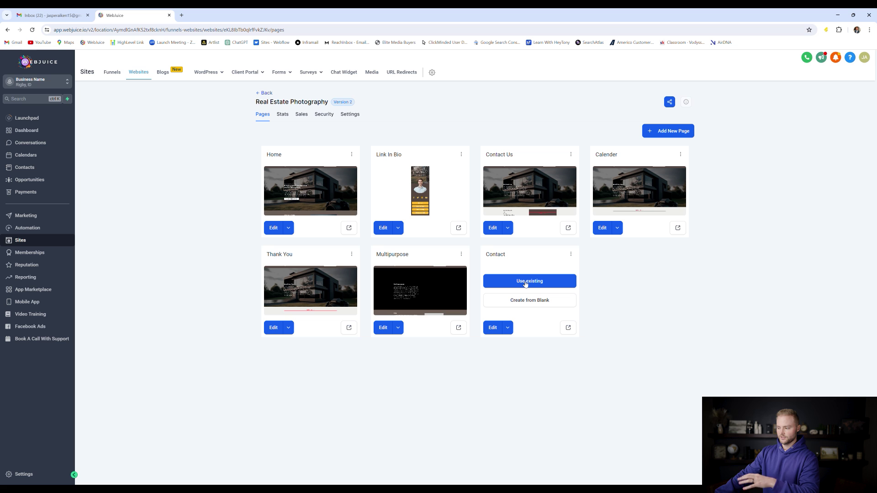
# Import the Car Guru funnel's Home step into the Contact page, then open the Home page for editing
pyautogui.click(526, 283)
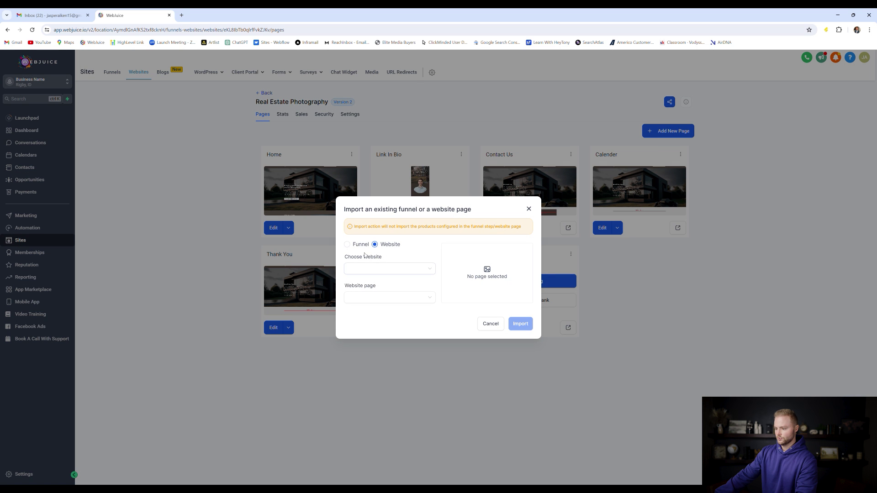
pyautogui.click(347, 244)
pyautogui.click(389, 270)
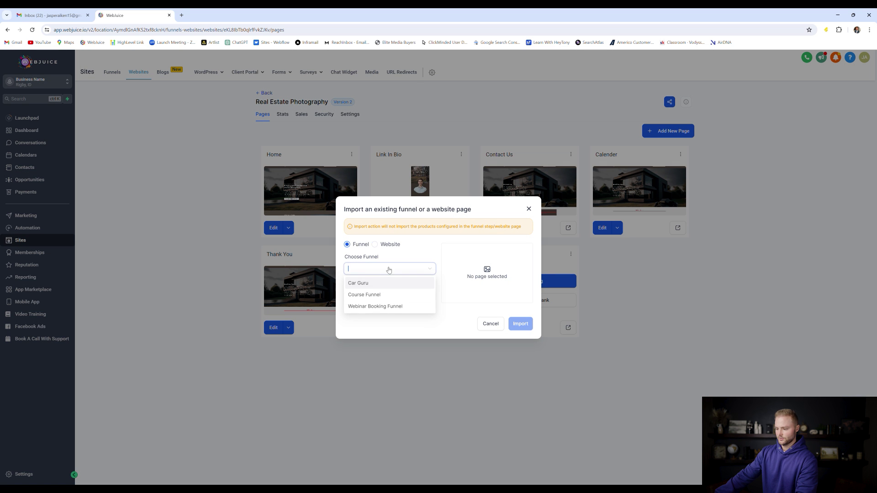
pyautogui.click(366, 283)
pyautogui.click(386, 297)
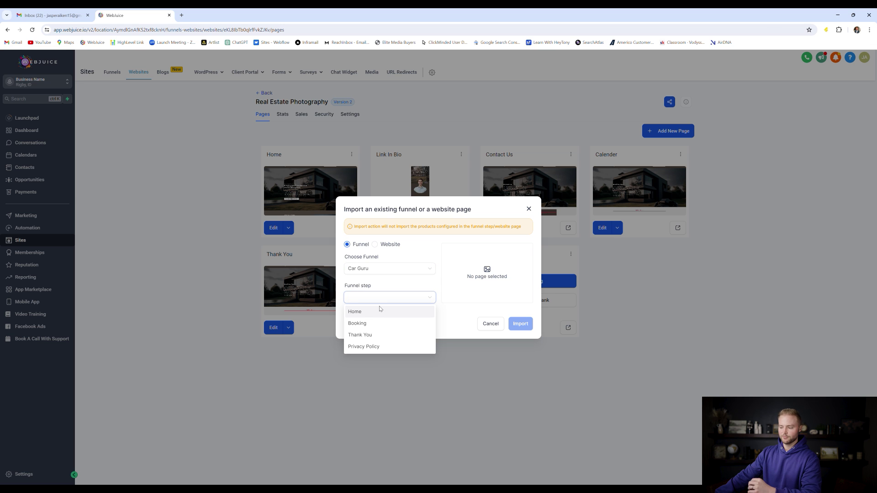
pyautogui.click(364, 312)
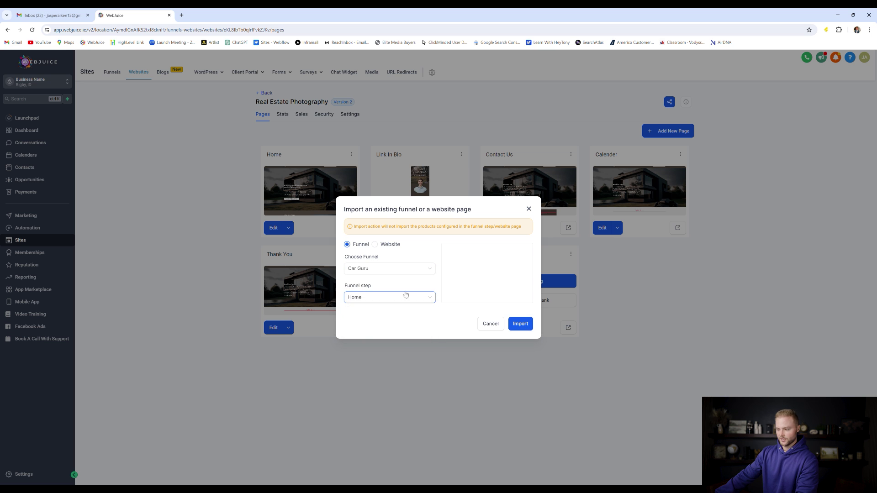
pyautogui.click(524, 323)
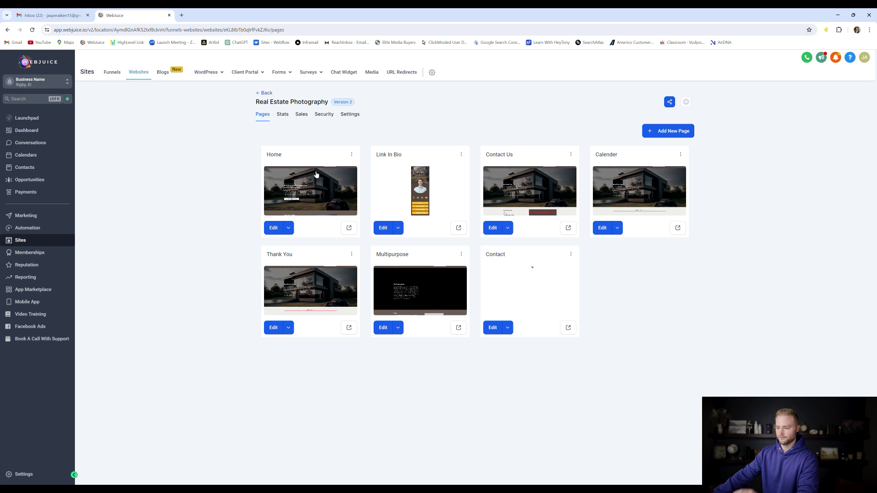
pyautogui.click(275, 232)
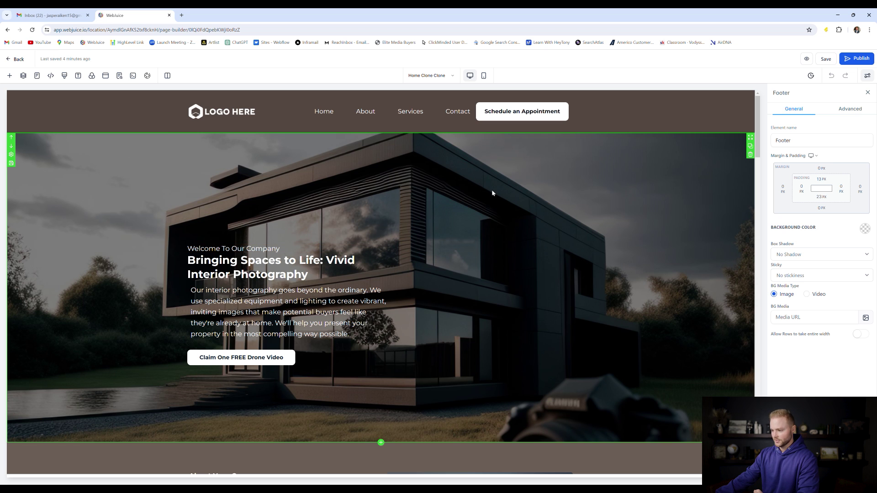
# Select the hero section to show its background image settings
pyautogui.click(504, 167)
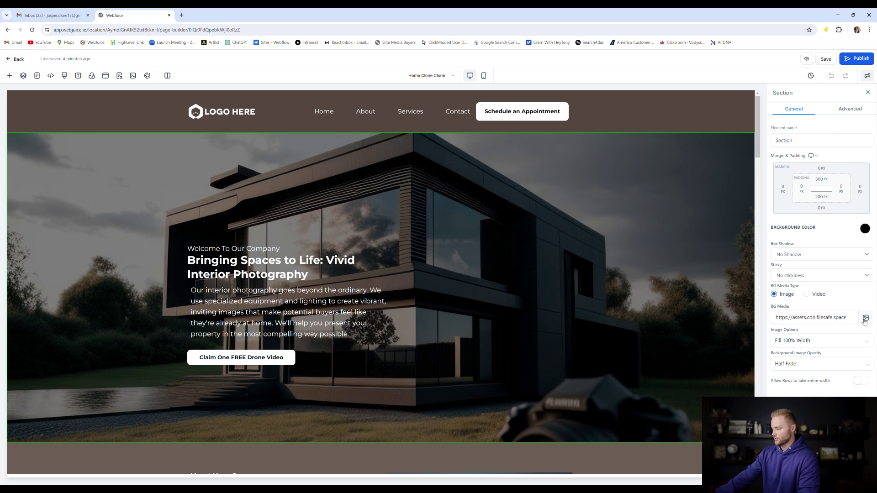
# Change the hero section's background media type from image to video
pyautogui.click(866, 319)
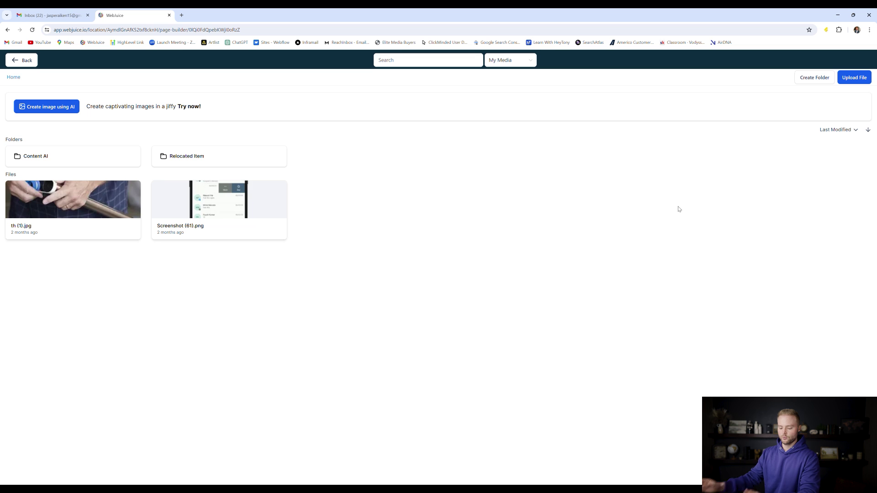
pyautogui.press('Escape')
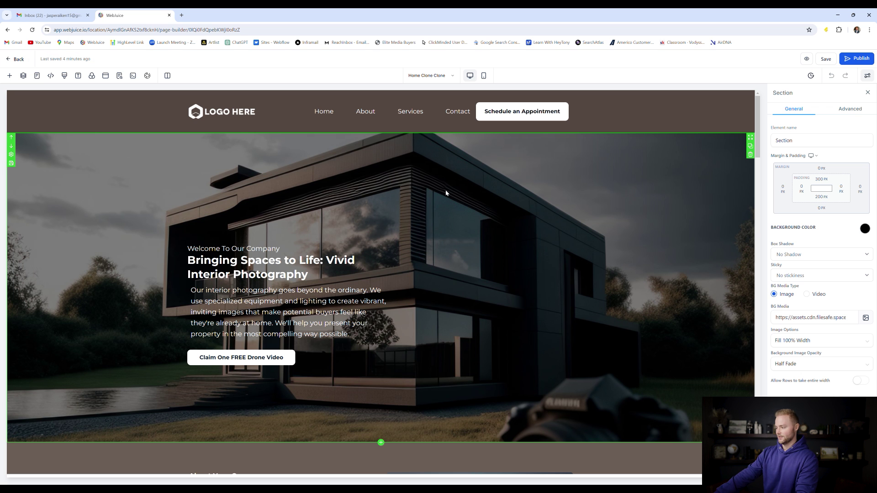
pyautogui.click(807, 294)
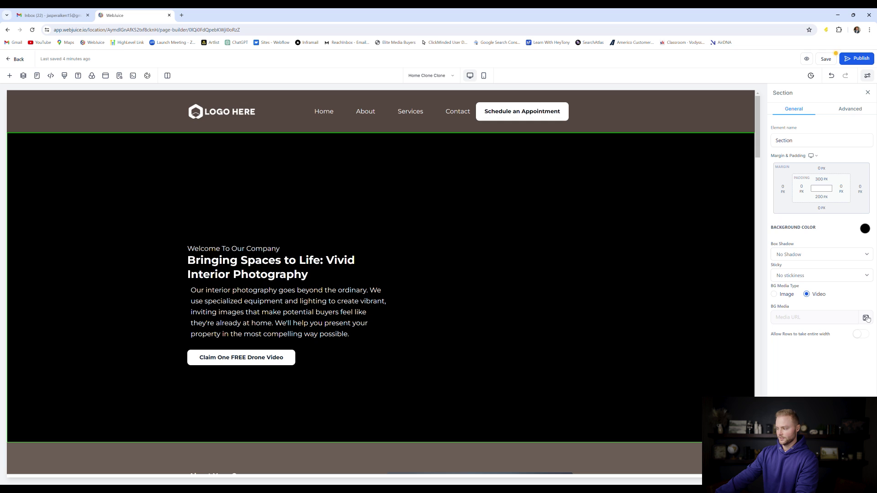
pyautogui.click(866, 318)
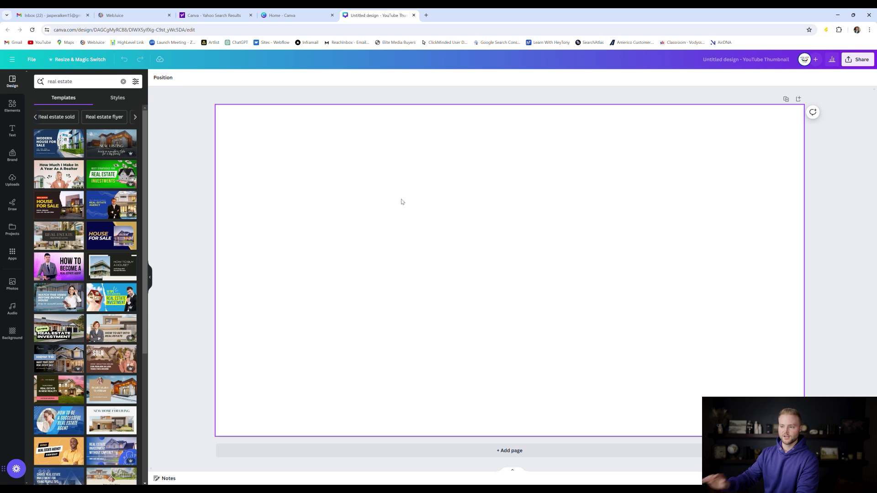
# Search Canva elements for 'real estate' and filter the results to videos
pyautogui.click(10, 109)
pyautogui.click(80, 82)
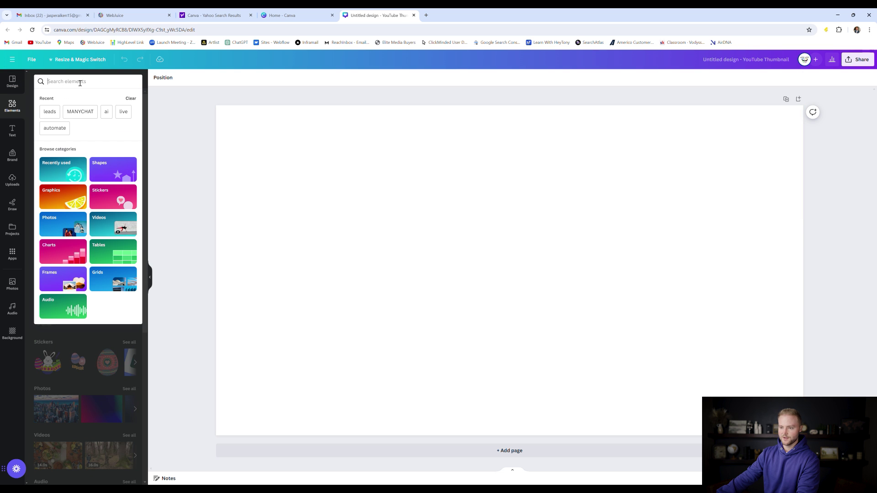
pyautogui.write('real estate')
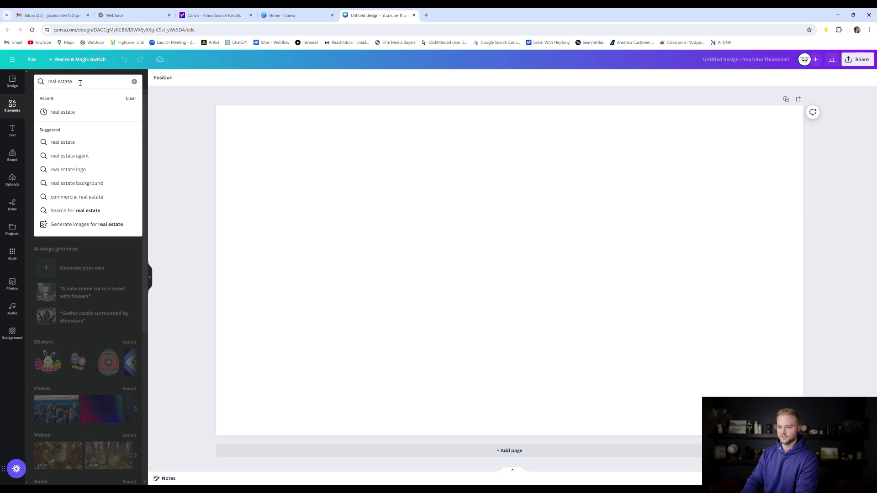
pyautogui.press('Return')
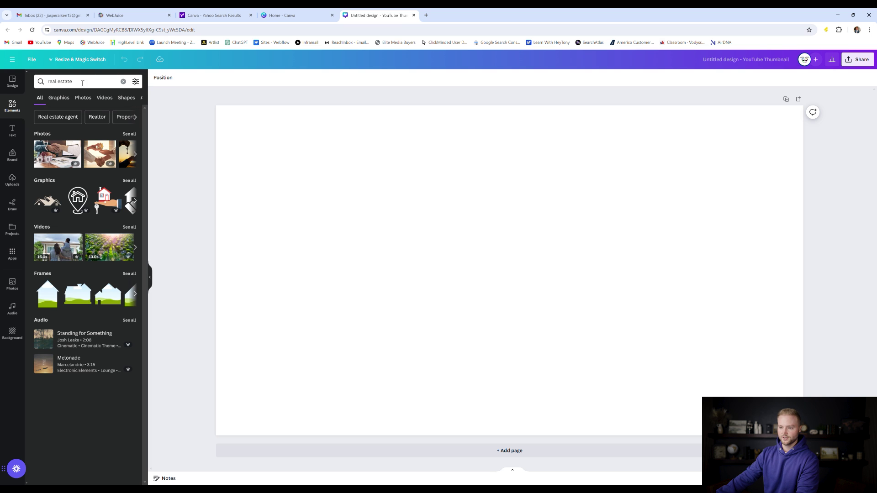
pyautogui.click(104, 97)
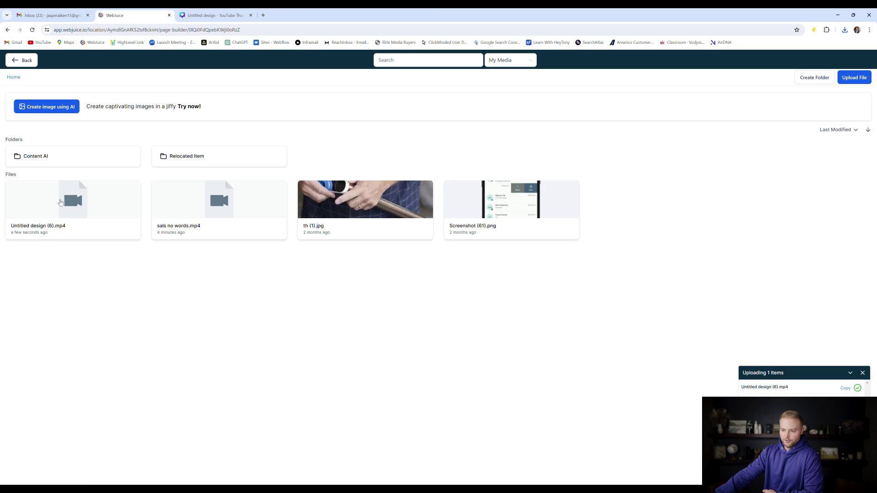
# Use the uploaded family-and-SOLD-sign video as the hero background, sized to Fill
pyautogui.click(88, 204)
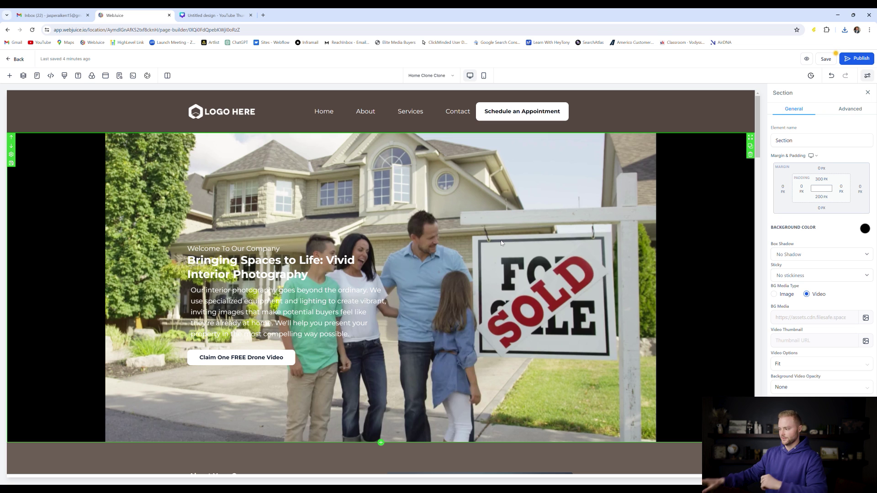
pyautogui.click(799, 366)
pyautogui.click(782, 391)
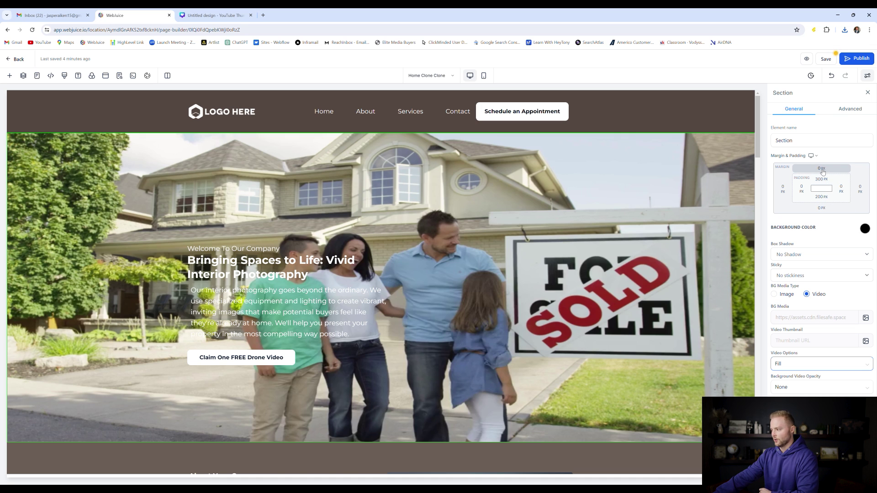
# Set the hero's top padding to 350 px and save the page
pyautogui.moveTo(822, 172); pyautogui.dragTo(822, 180)
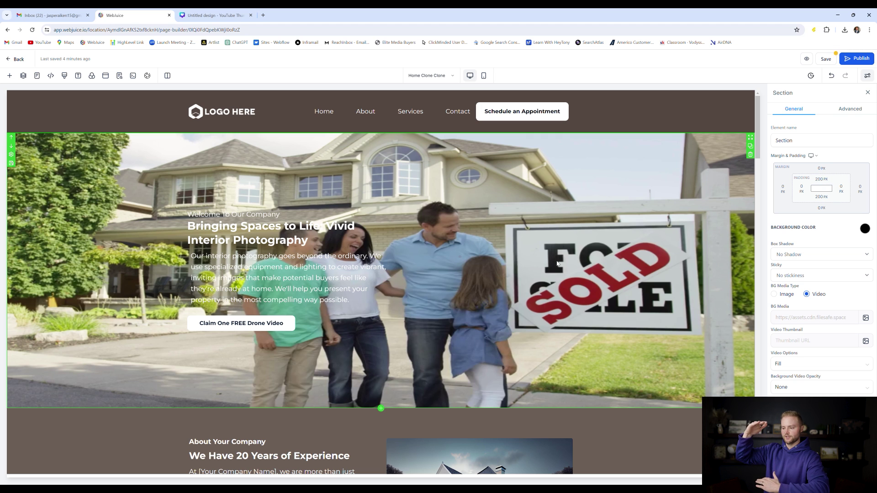
pyautogui.click(820, 178)
pyautogui.doubleClick(849, 196)
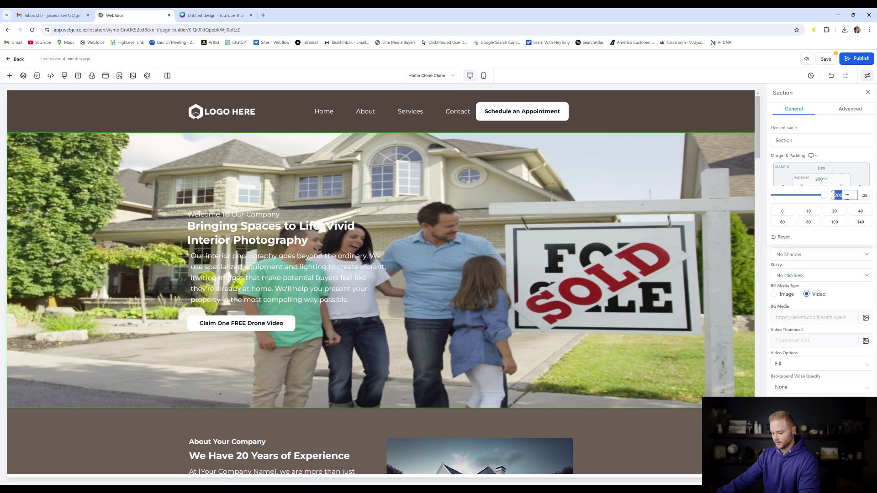
pyautogui.write('350')
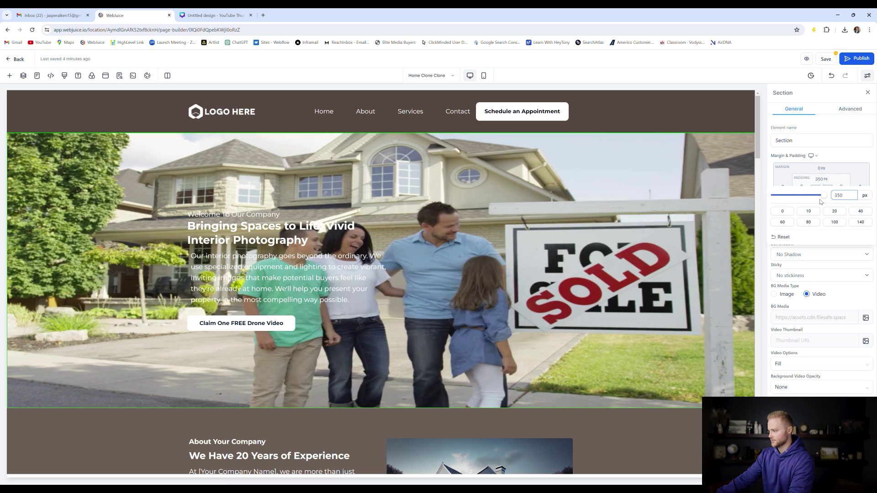
pyautogui.click(844, 158)
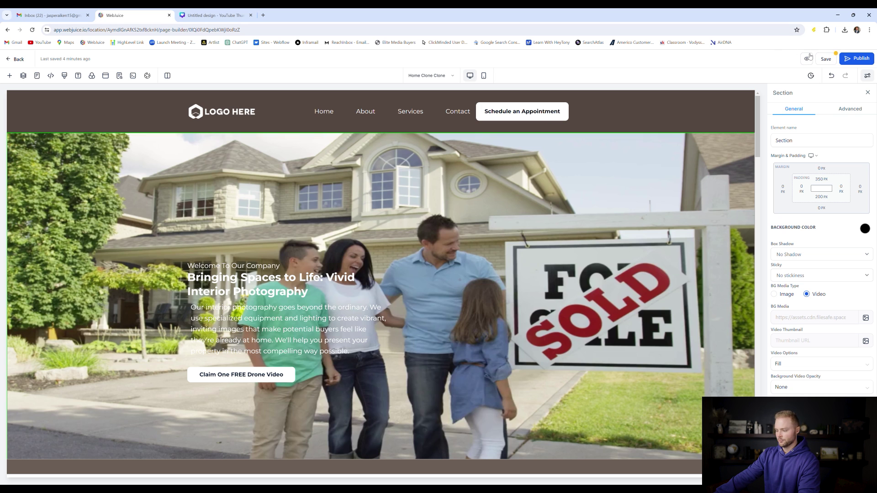
pyautogui.click(825, 58)
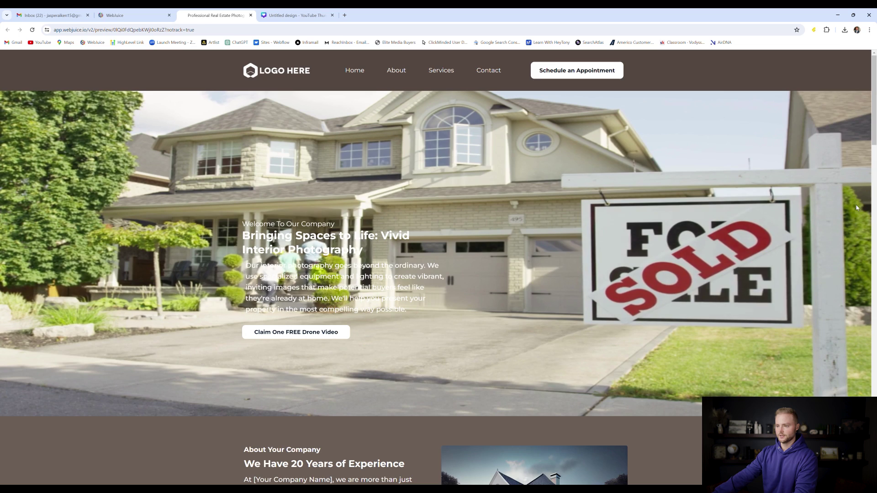
# Return from the preview tab to the page builder
pyautogui.hotkey('ctrl', 'shift', 'Tab')
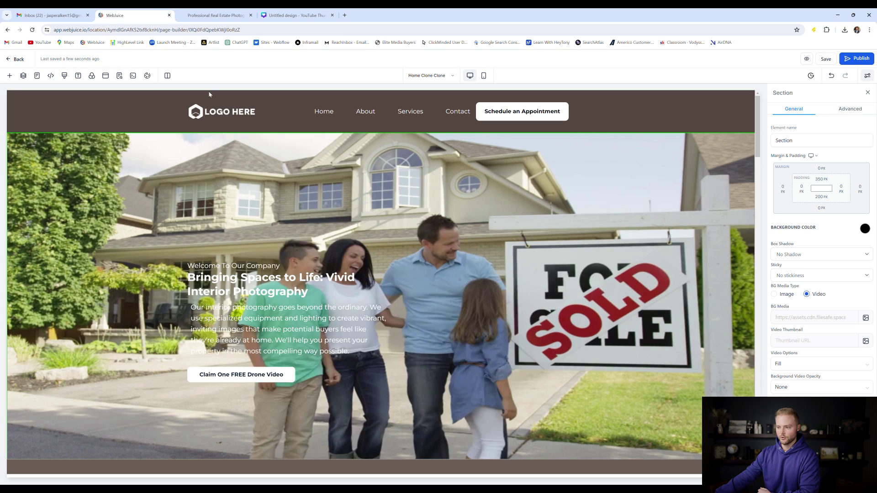
# Set the navigation menu's brand logo to the uploaded HighLevel logo, then select the hero sub-headline
pyautogui.click(225, 113)
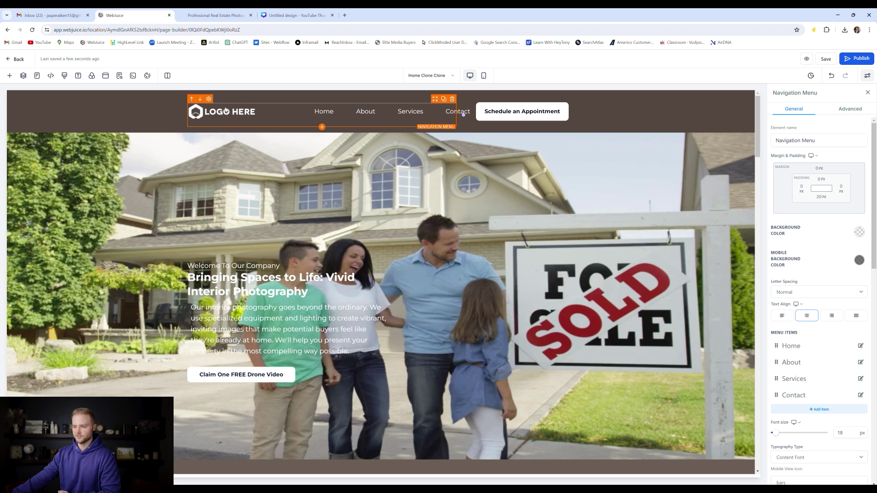
pyautogui.scroll(-2, 837, 221)
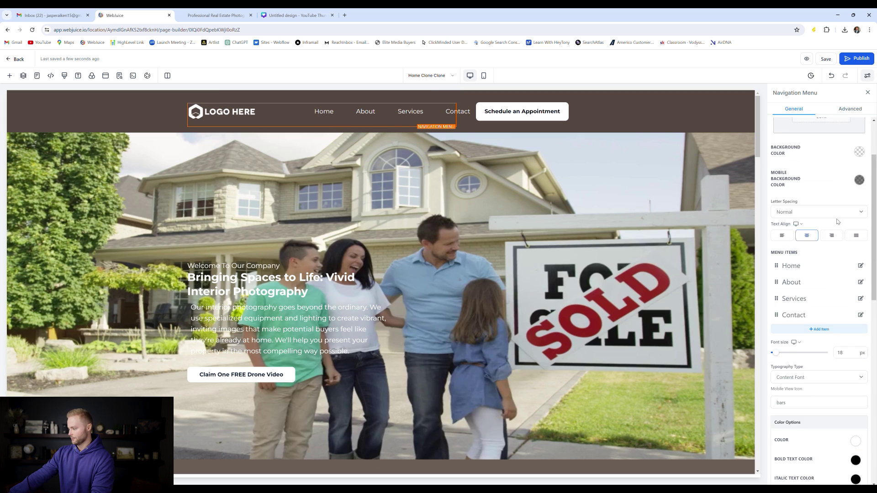
pyautogui.scroll(-10, 838, 223)
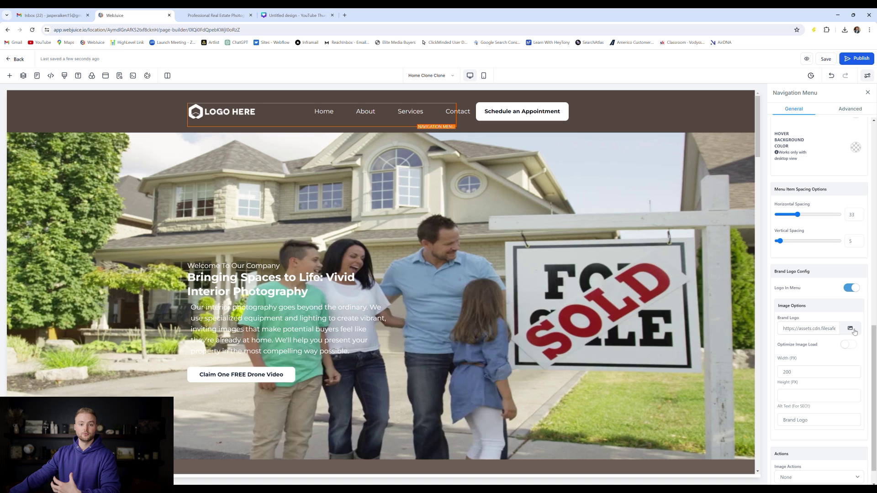
pyautogui.click(850, 328)
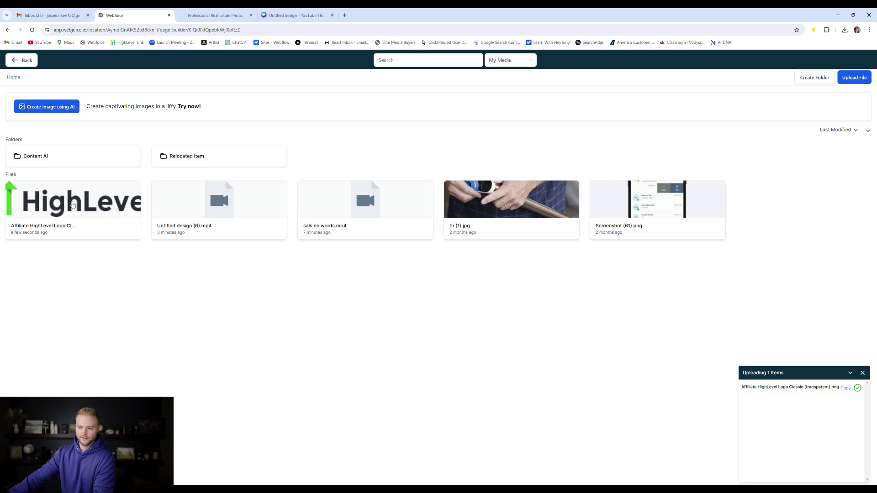
pyautogui.click(73, 204)
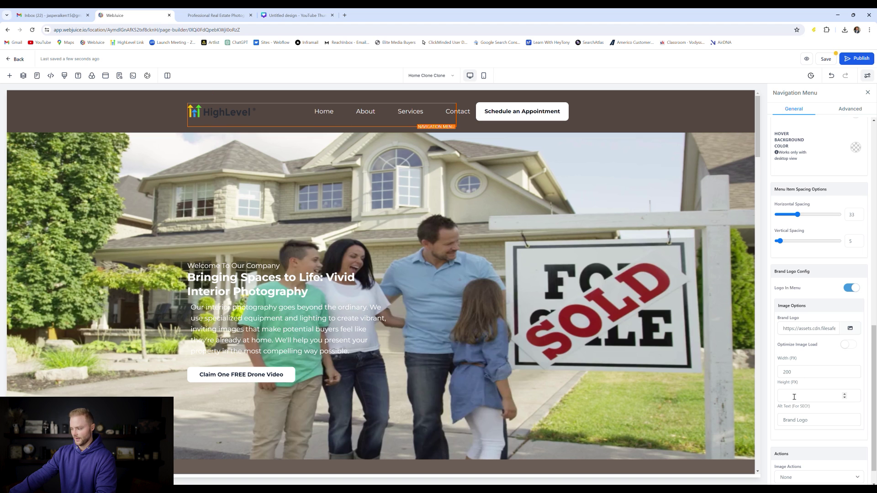
pyautogui.scroll(-2, 265, 258)
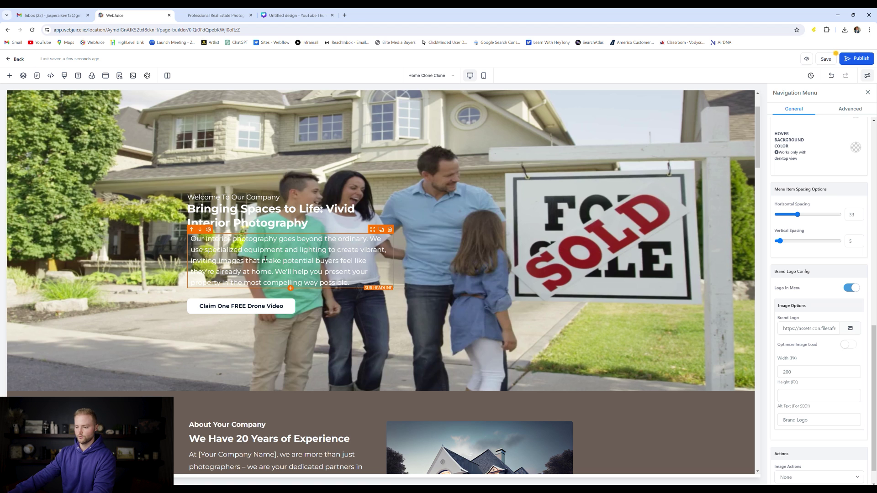
pyautogui.click(298, 262)
# Select the hero sub-headline and paste a prompt into Generate with AI
pyautogui.doubleClick(300, 265)
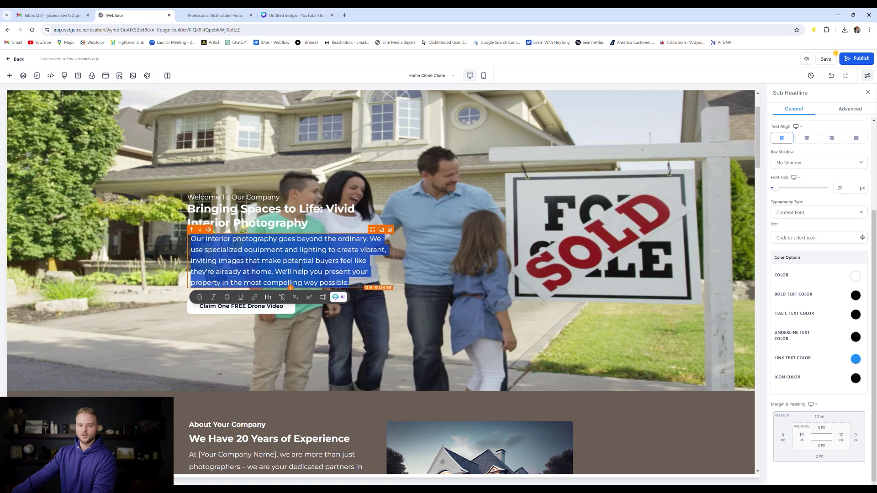
pyautogui.click(342, 298)
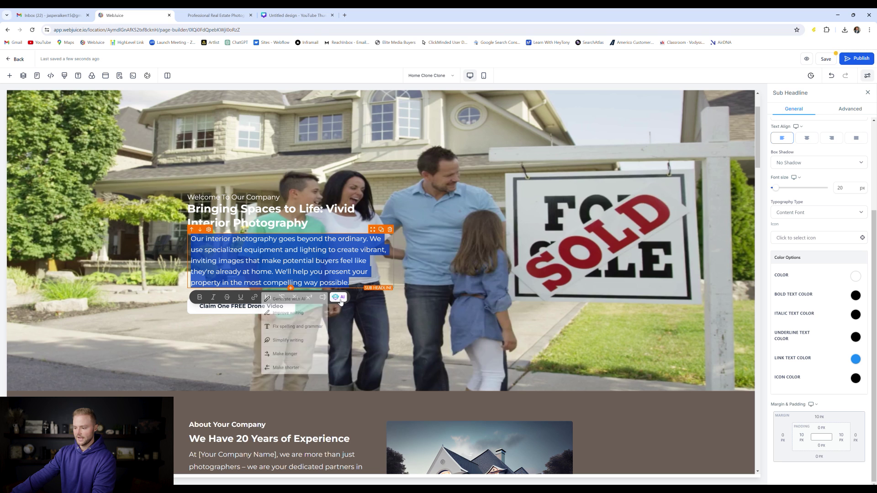
pyautogui.click(288, 301)
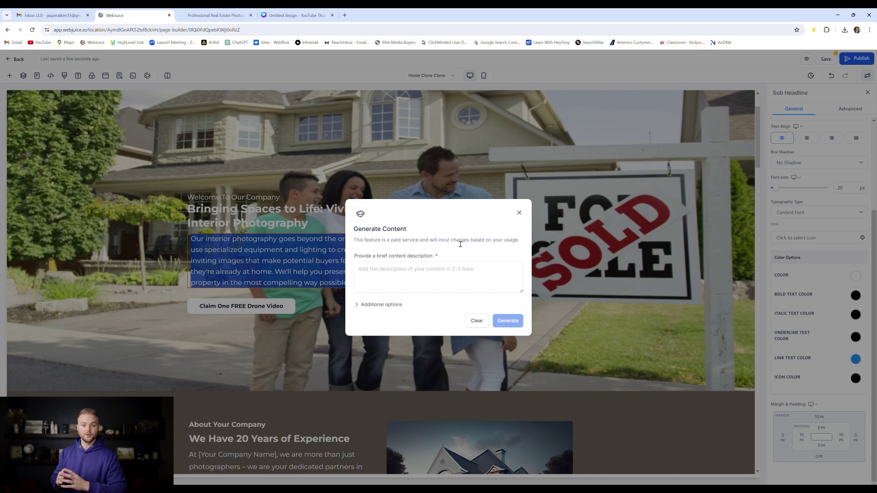
pyautogui.click(437, 279)
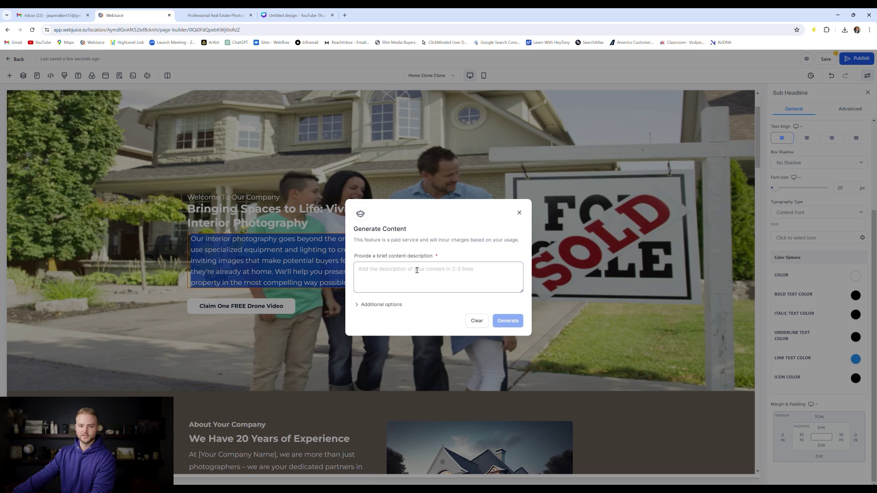
pyautogui.write('give me a paragraph about our real estate company and how we make the homebuying process simple and fun.')
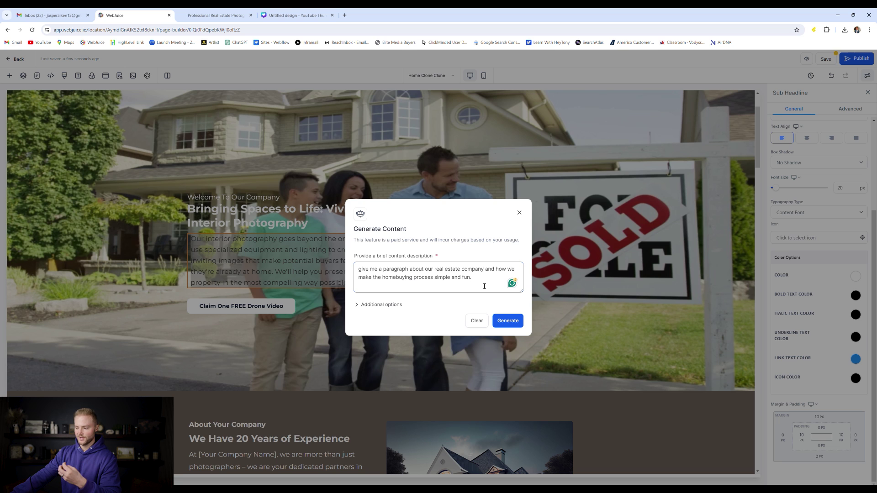
# Generate 3 AI variations of the sub-headline in a Professional tone
pyautogui.click(388, 305)
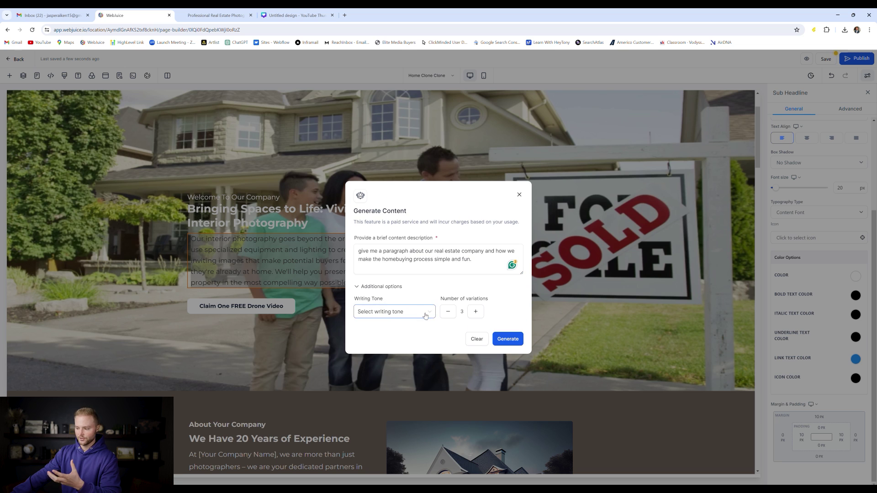
pyautogui.click(476, 312)
pyautogui.click(476, 312)
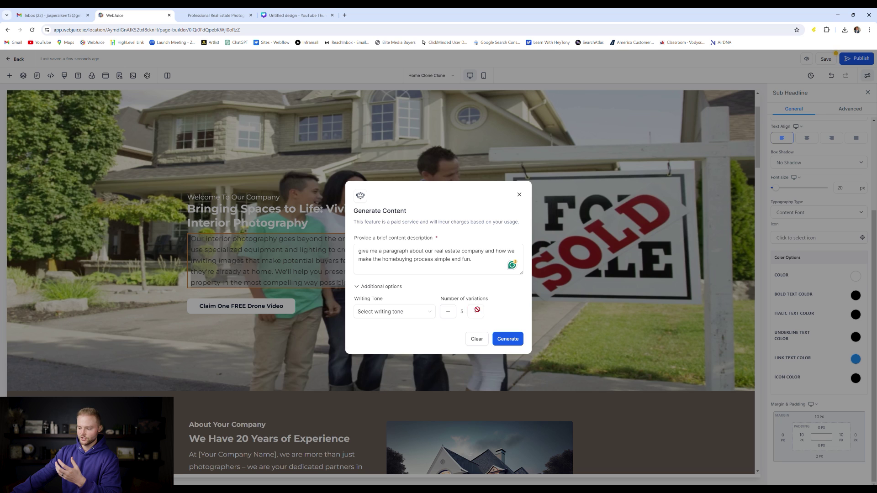
pyautogui.click(447, 312)
pyautogui.click(448, 312)
pyautogui.click(413, 314)
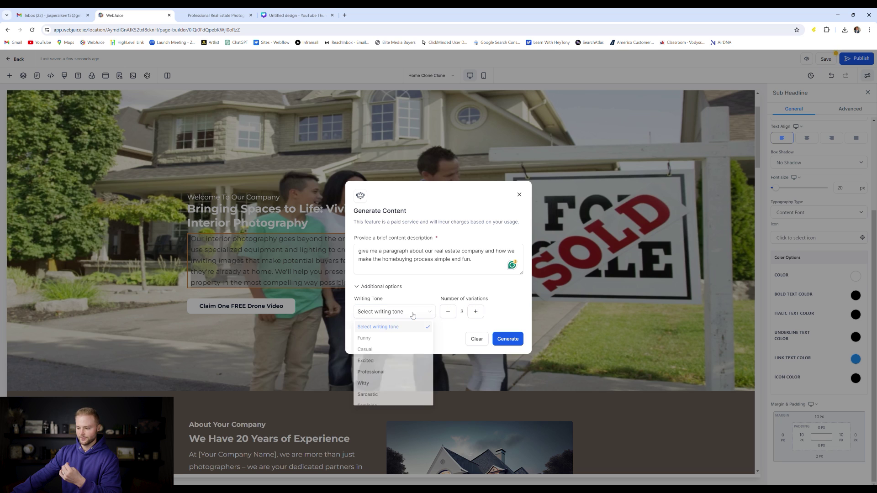
pyautogui.click(381, 373)
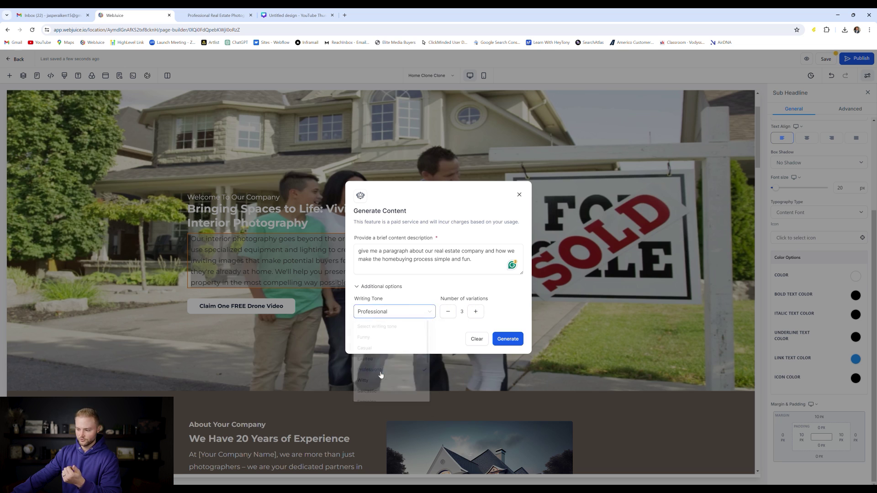
pyautogui.click(509, 339)
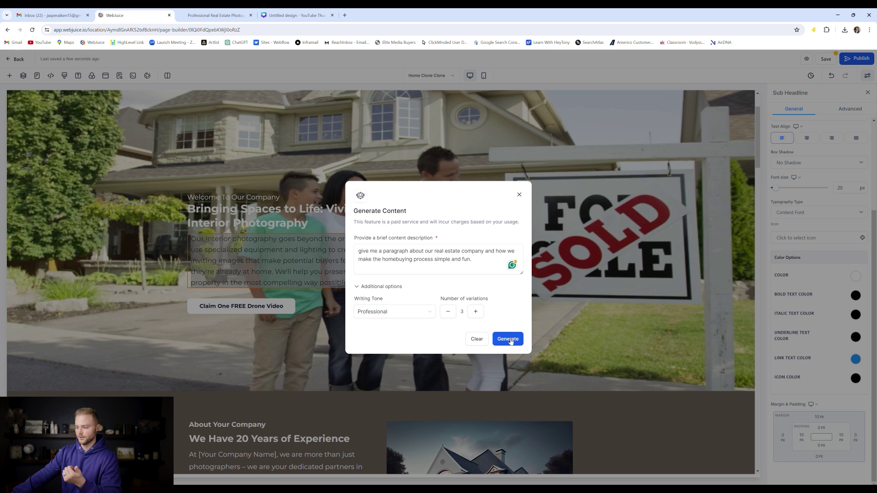
# Apply Content variation 1 as the new hero sub-headline
pyautogui.scroll(-1, 363, 205)
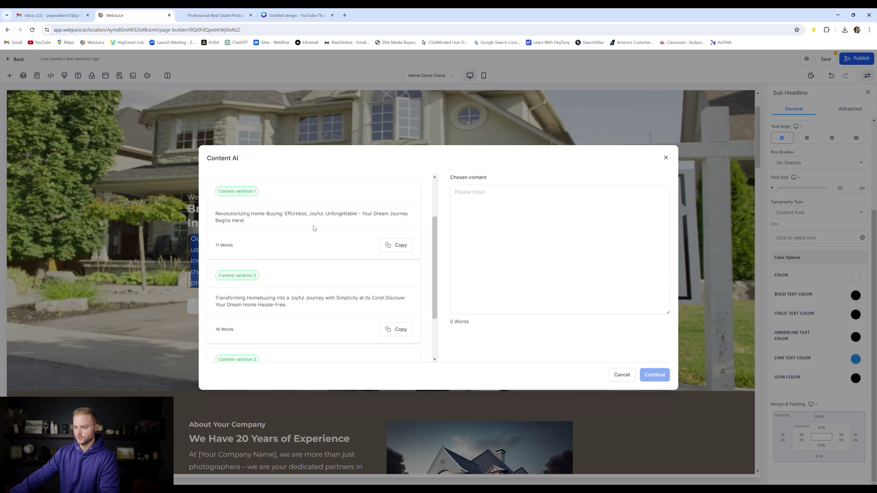
pyautogui.scroll(-2, 315, 224)
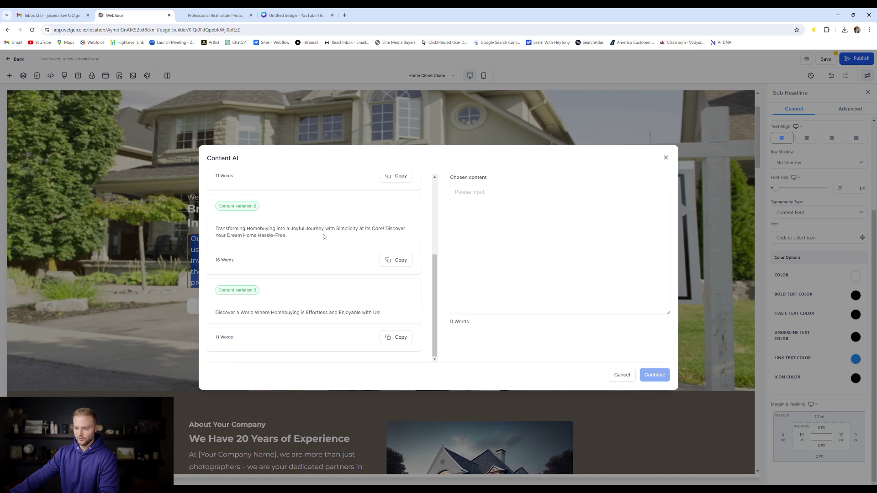
pyautogui.scroll(3, 329, 276)
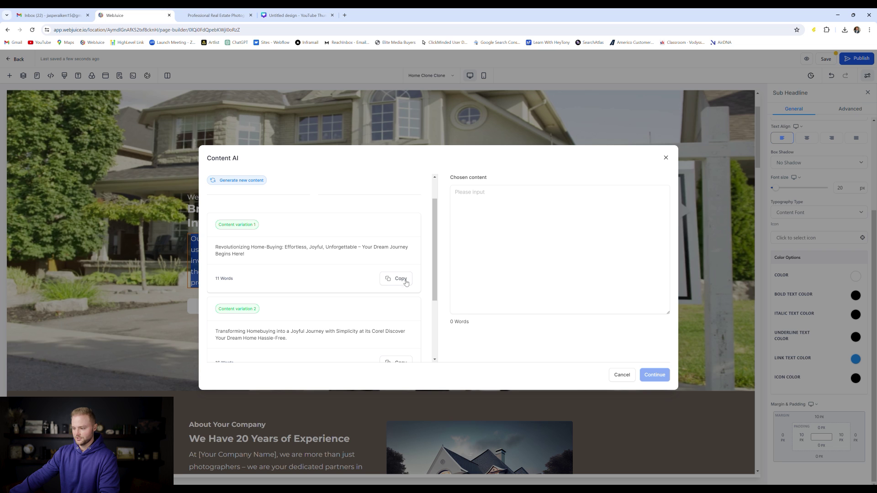
pyautogui.click(397, 279)
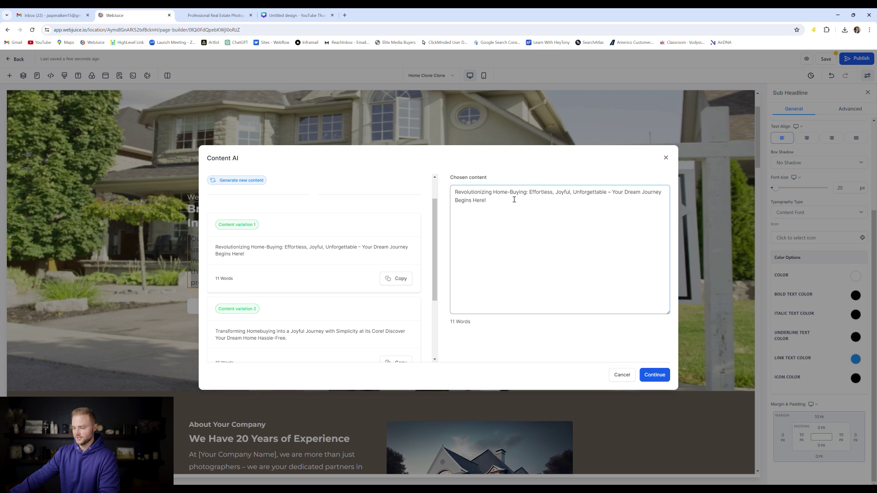
pyautogui.click(654, 374)
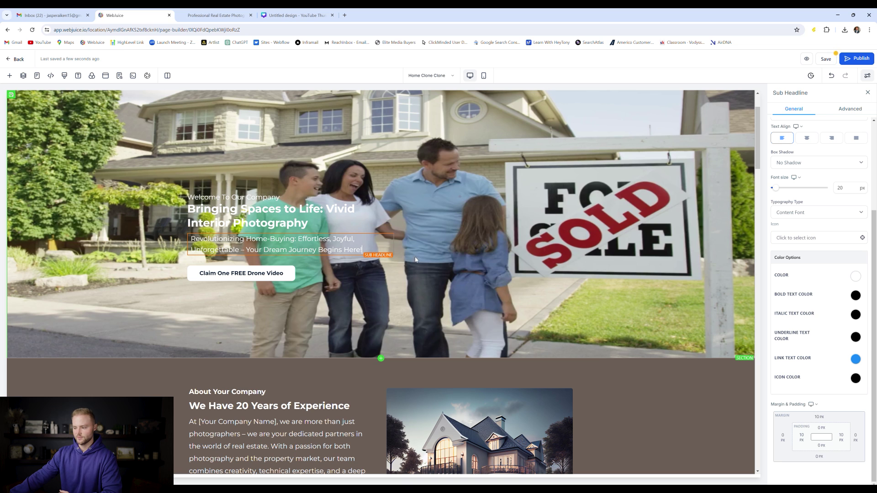
# Start an AI replacement for the Interior Photography living room photo with a pasted description
pyautogui.scroll(-3, 417, 258)
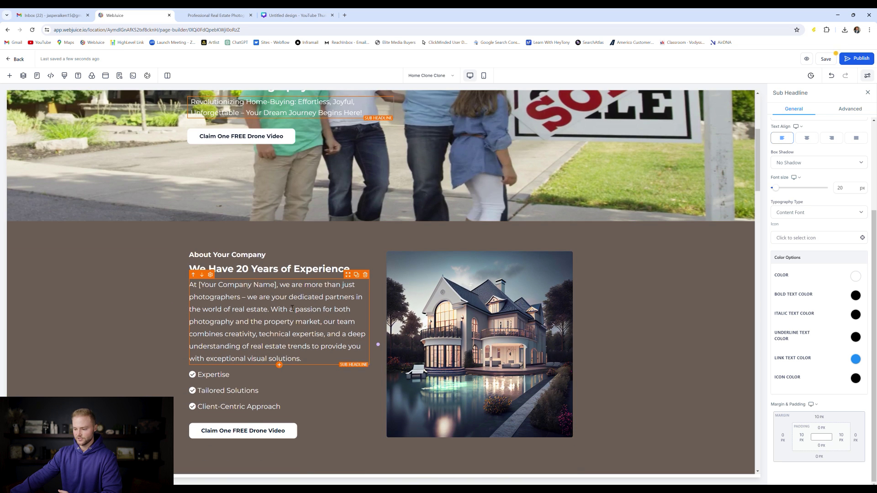
pyautogui.scroll(-2, 292, 309)
pyautogui.scroll(-3, 322, 283)
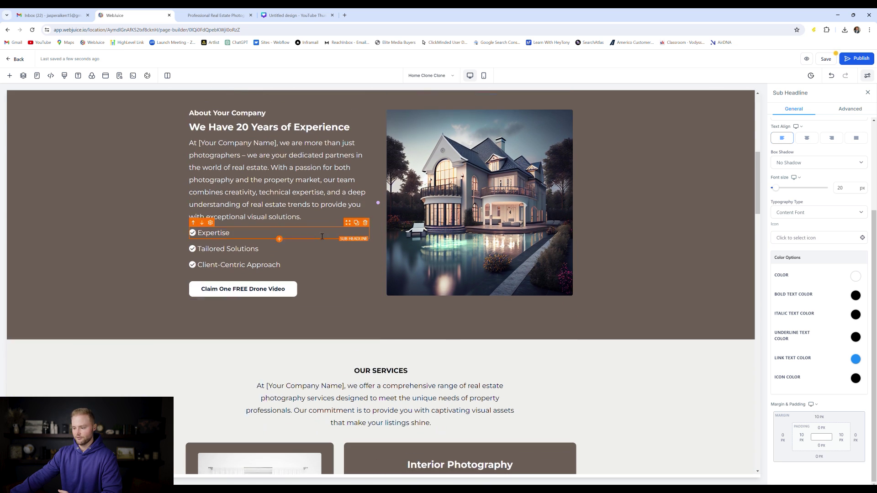
pyautogui.scroll(-2, 370, 282)
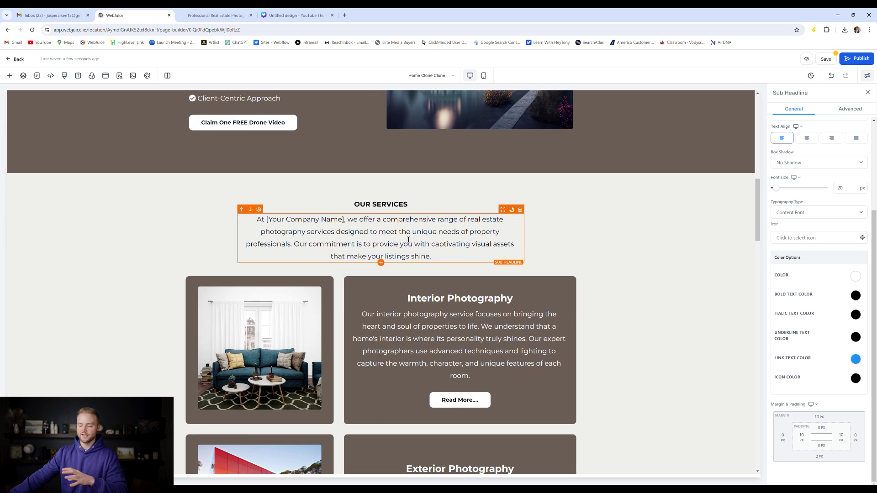
pyautogui.scroll(-2, 466, 213)
pyautogui.scroll(-2, 466, 213)
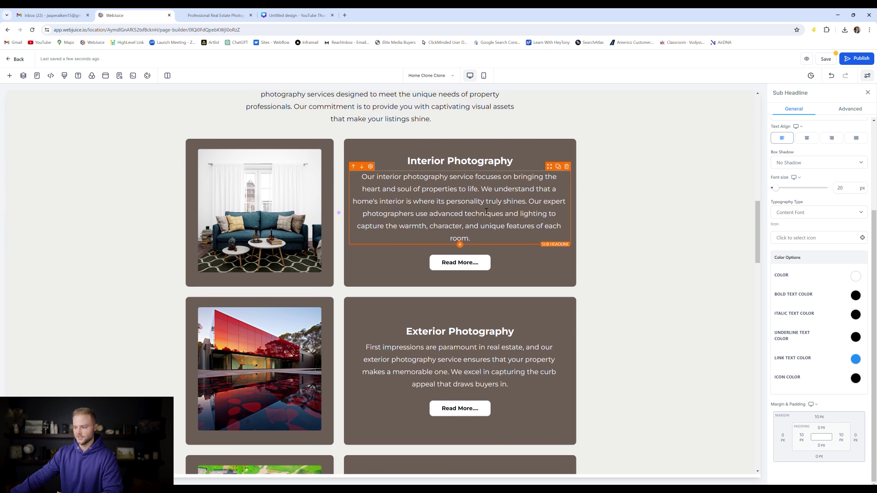
pyautogui.click(251, 192)
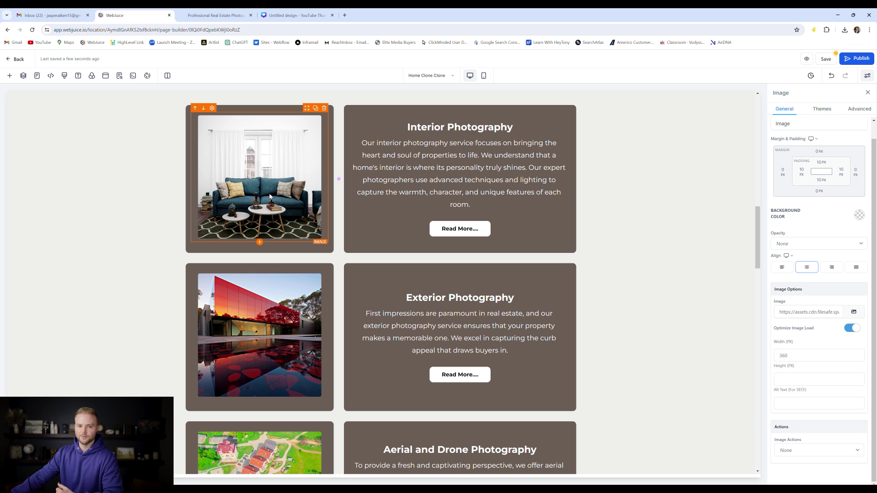
pyautogui.click(853, 312)
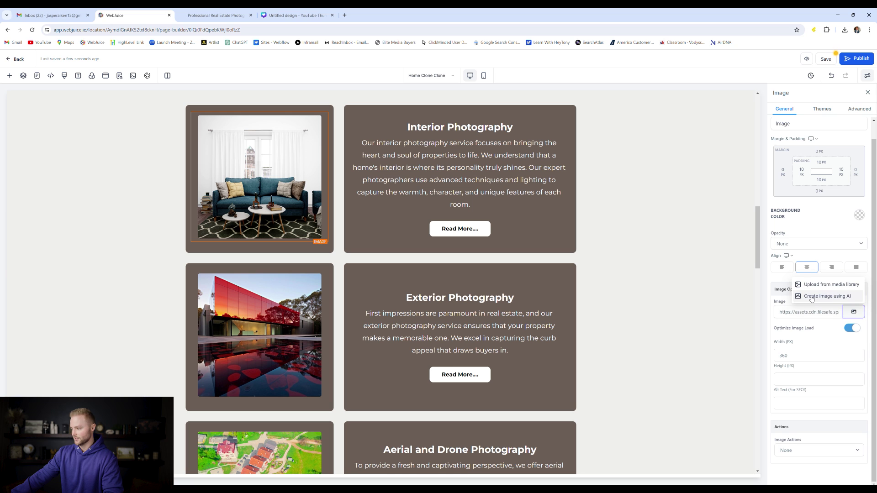
pyautogui.click(827, 296)
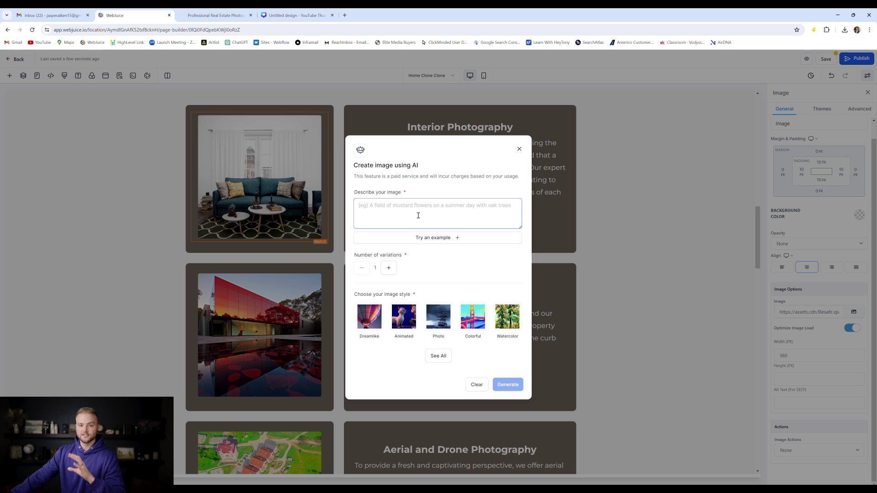
pyautogui.click(393, 215)
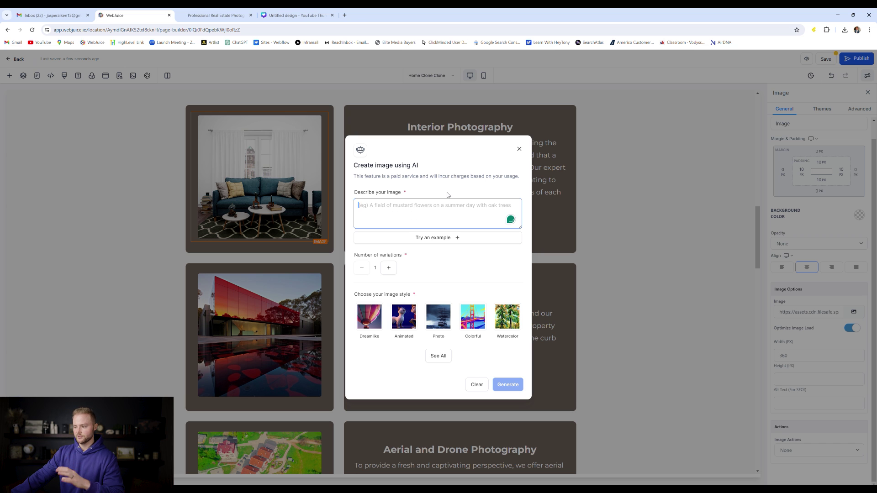
pyautogui.hotkey('ctrl', 'v')
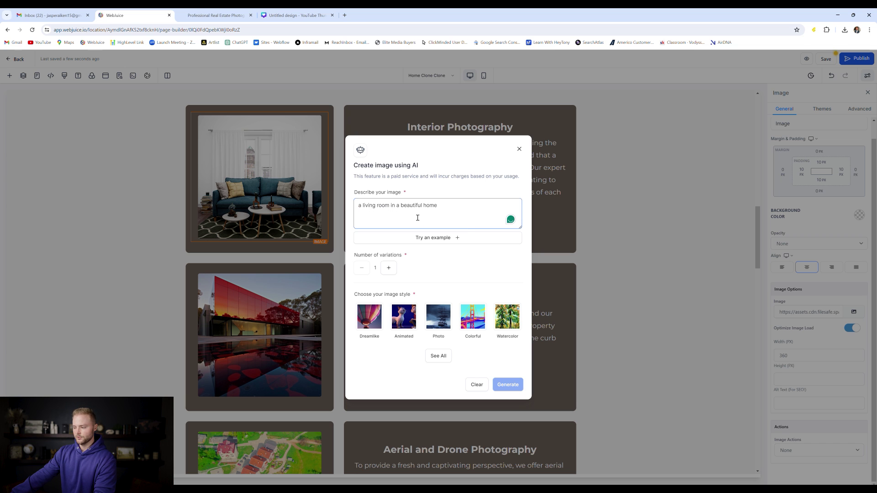
# Generate 3 Photo-style AI living room images
pyautogui.click(390, 270)
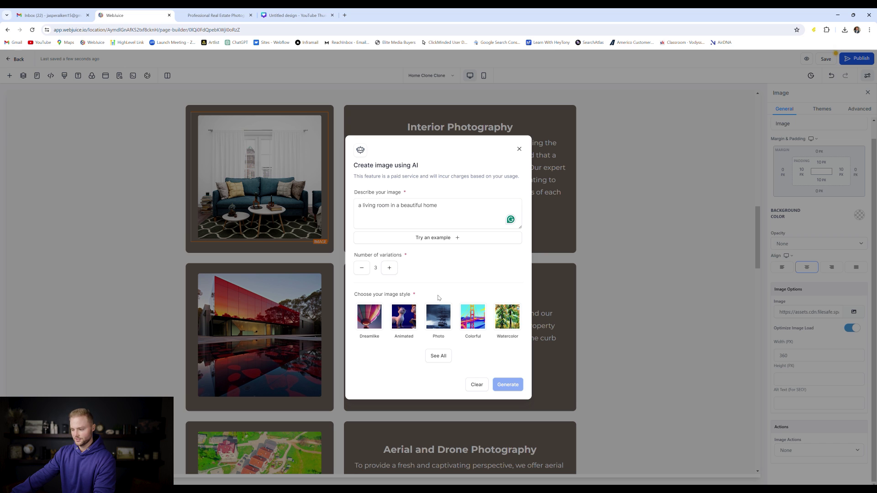
pyautogui.click(438, 356)
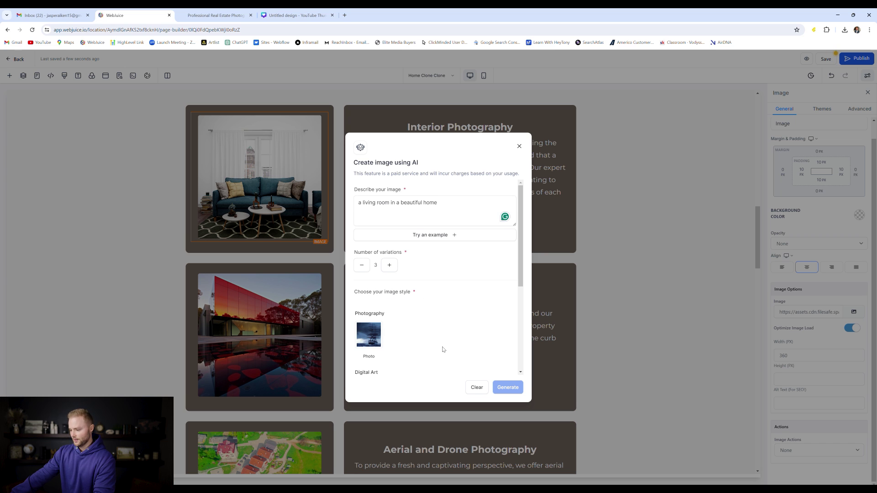
pyautogui.click(368, 336)
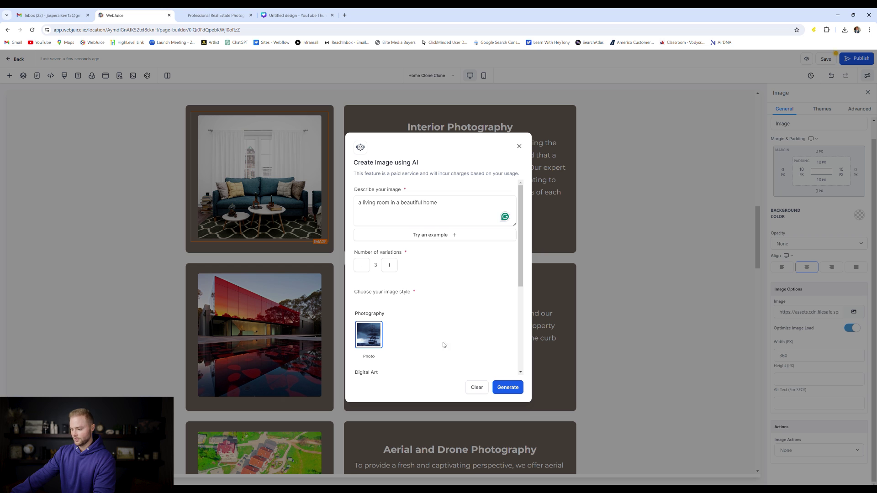
pyautogui.click(510, 392)
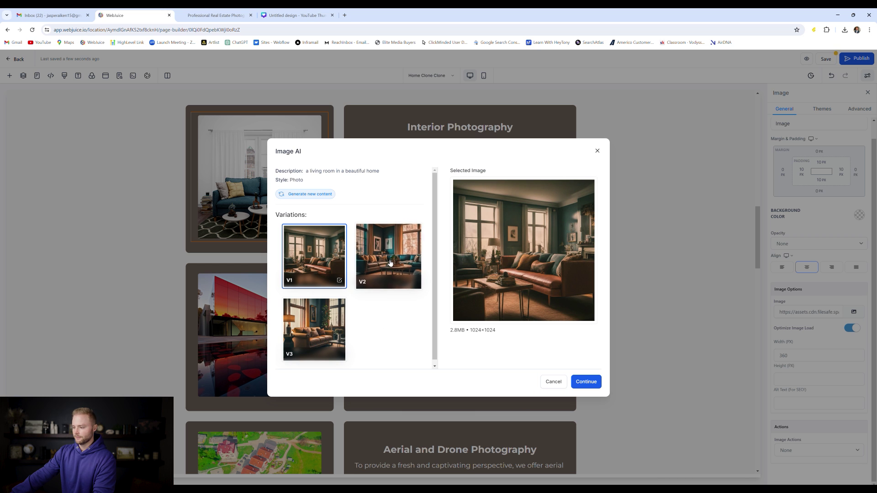
# Compare variations V1–V3 and place V3 into the Interior Photography card
pyautogui.click(377, 242)
pyautogui.click(327, 327)
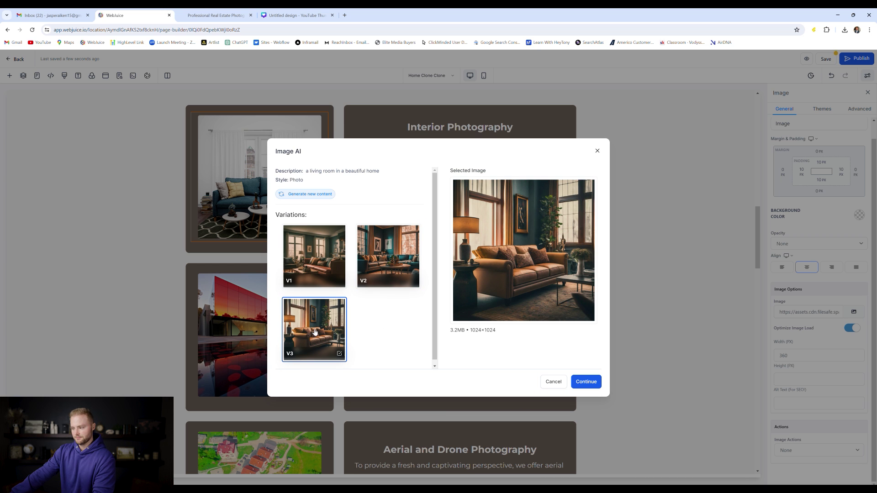
pyautogui.click(318, 266)
pyautogui.click(388, 256)
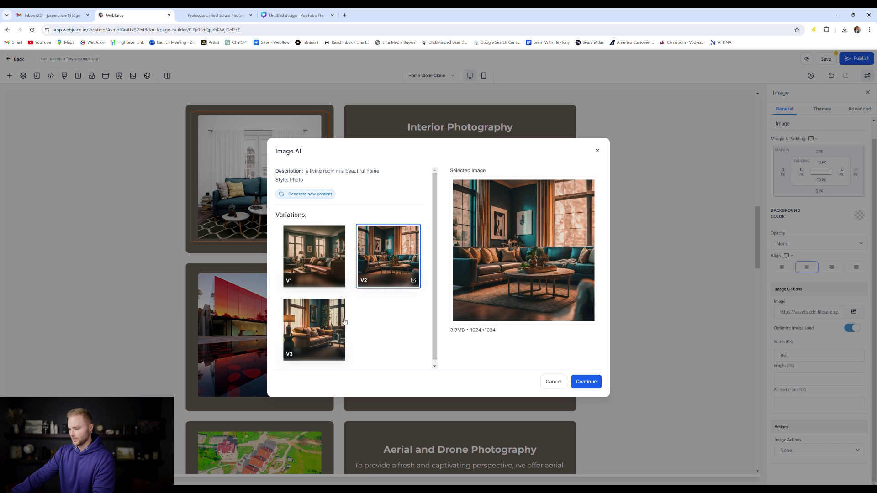
pyautogui.click(314, 329)
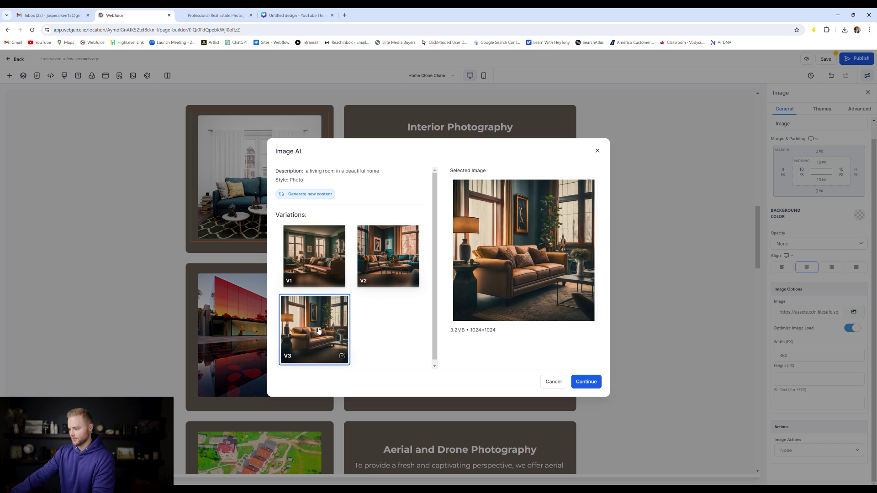
pyautogui.click(585, 388)
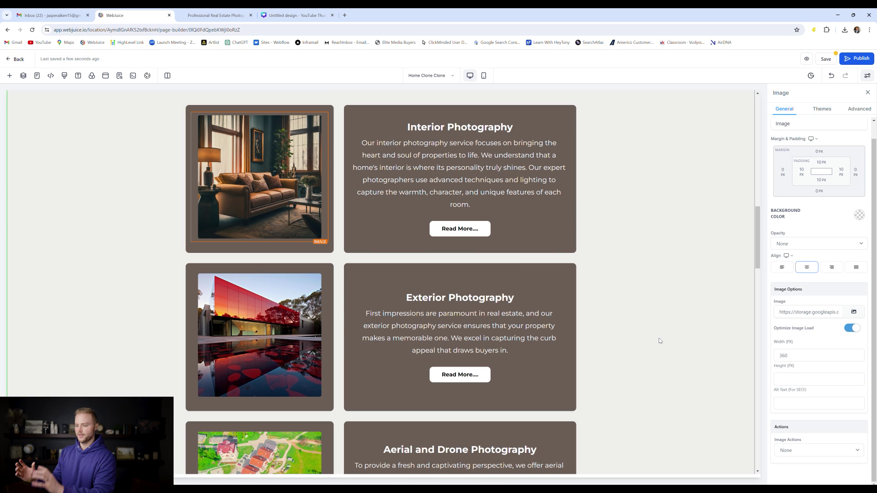
# Scroll back up and select the hero section at the page top
pyautogui.scroll(2, 261, 265)
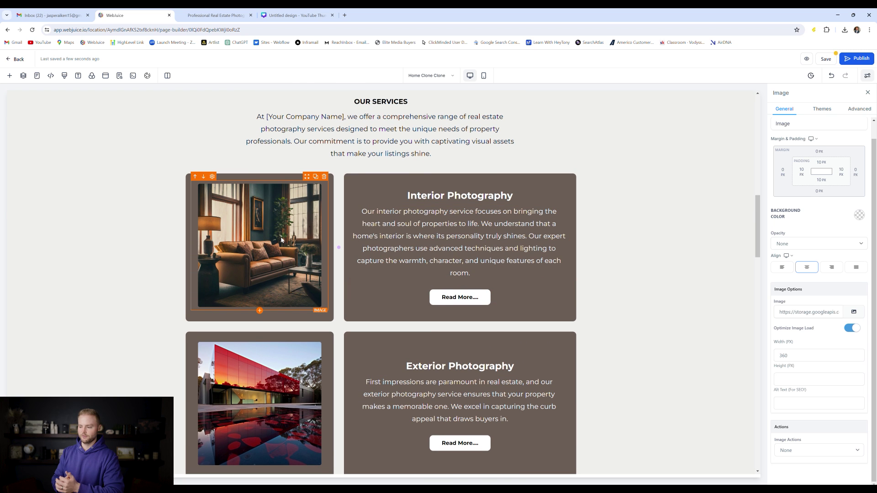
pyautogui.scroll(-1, 282, 240)
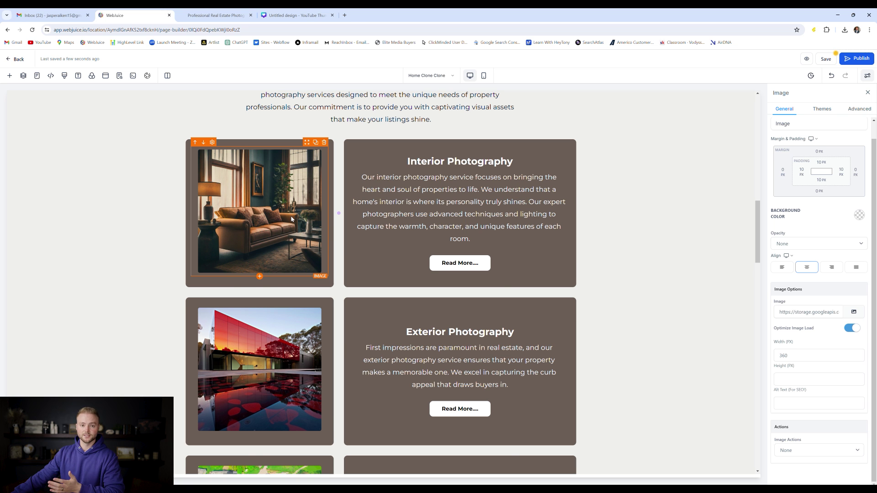
pyautogui.scroll(15, 291, 218)
pyautogui.click(604, 126)
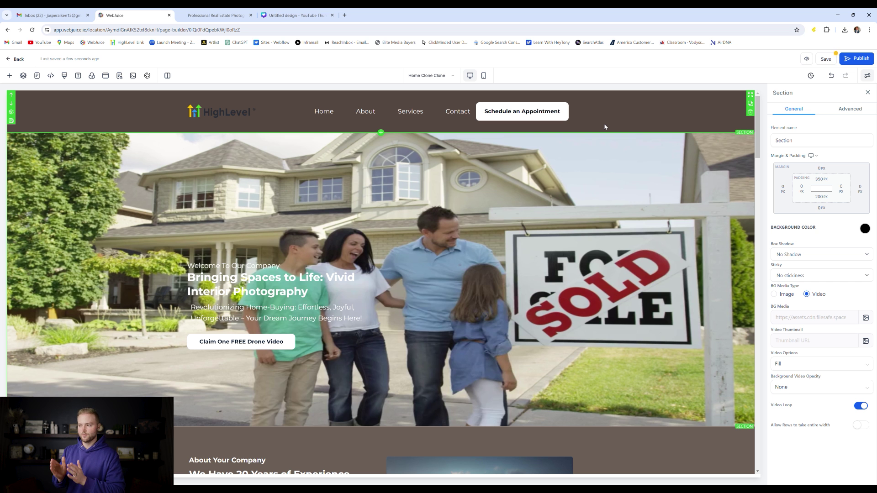
# Hide the hero section on mobile and confirm it only shows in Desktop mode
pyautogui.click(484, 77)
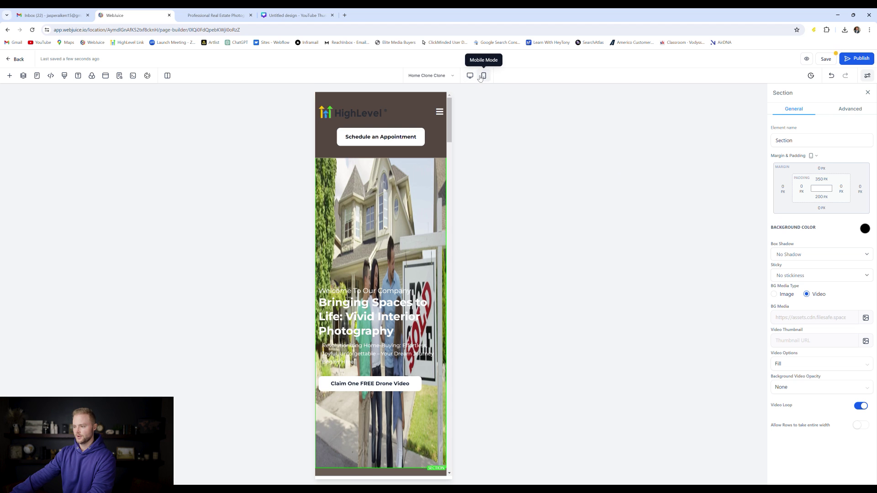
pyautogui.scroll(-3, 403, 173)
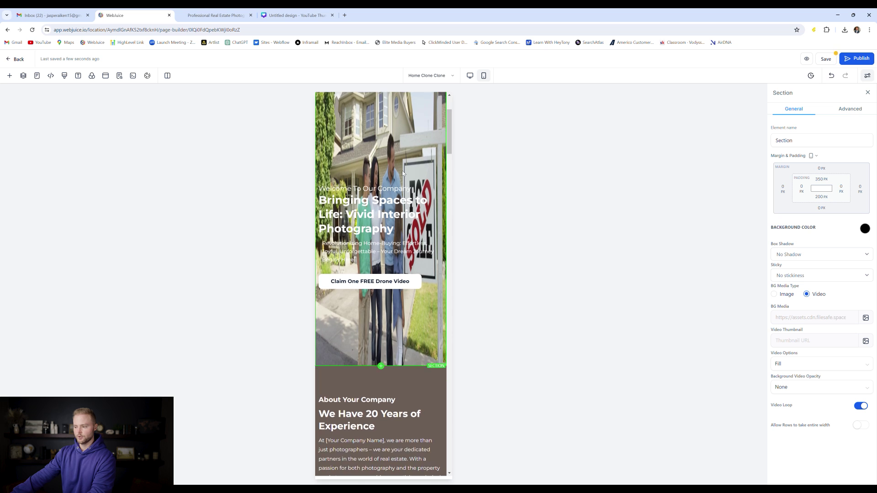
pyautogui.scroll(2, 406, 169)
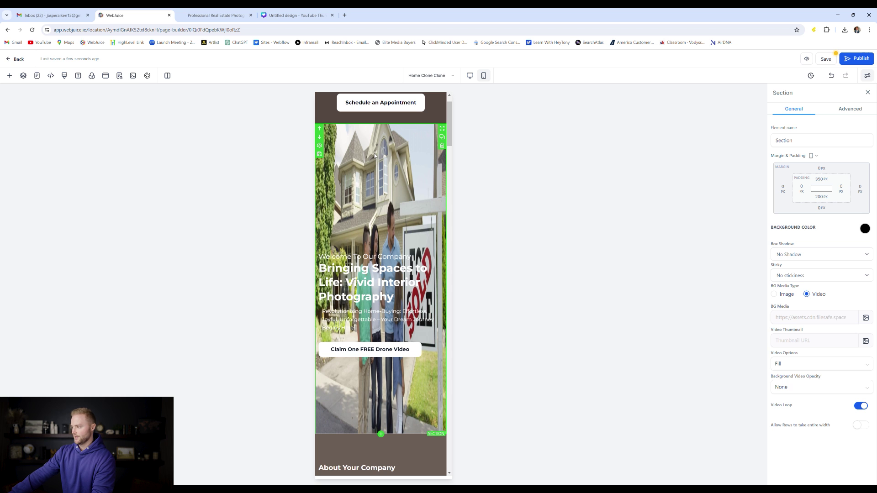
pyautogui.click(849, 114)
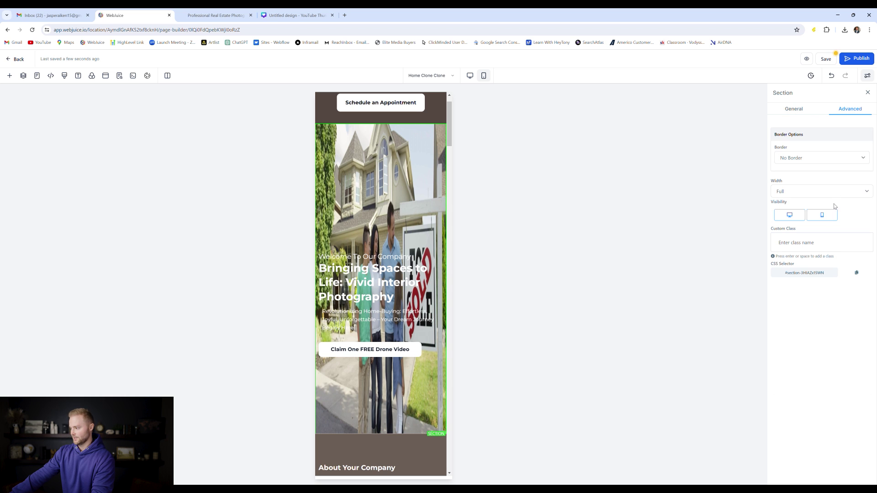
pyautogui.click(823, 215)
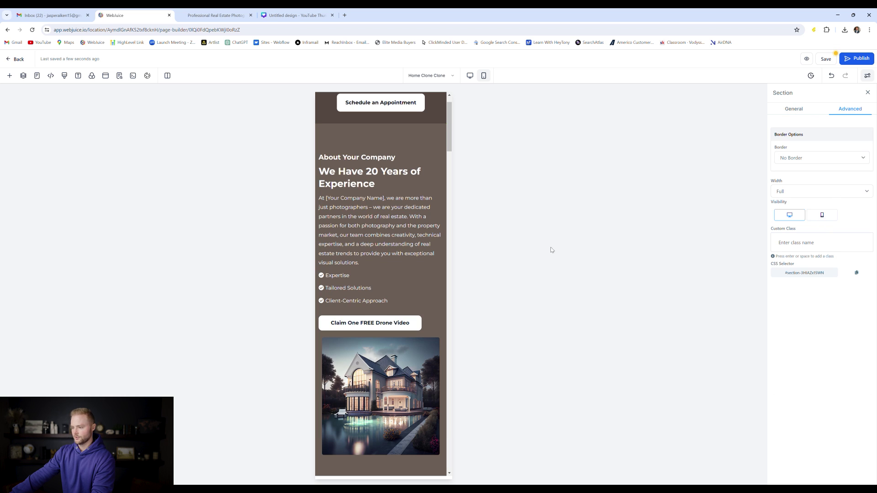
pyautogui.scroll(1, 392, 179)
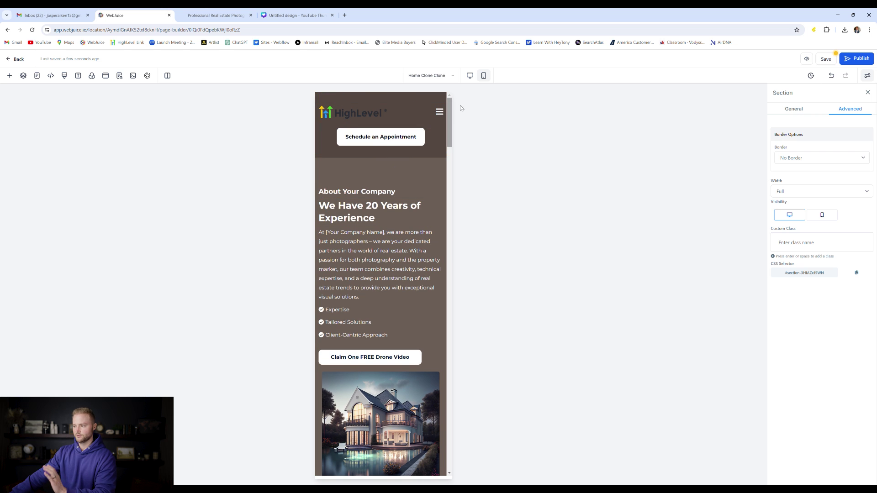
pyautogui.click(470, 75)
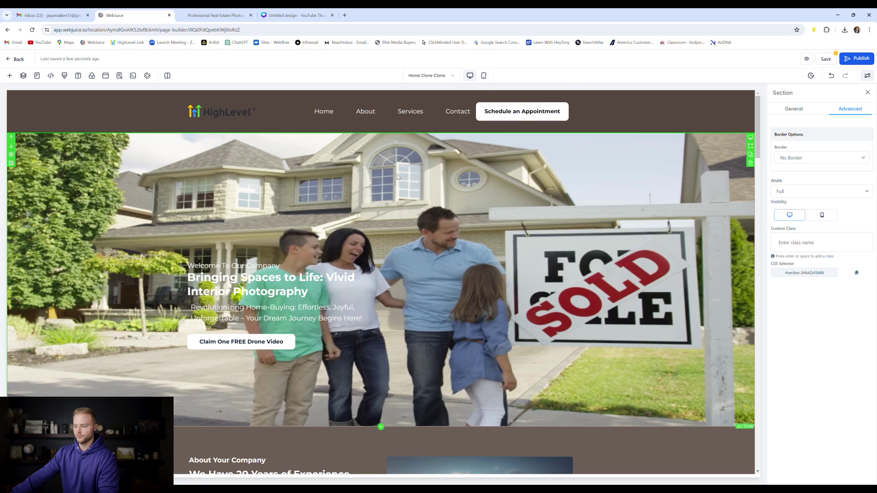
pyautogui.click(483, 76)
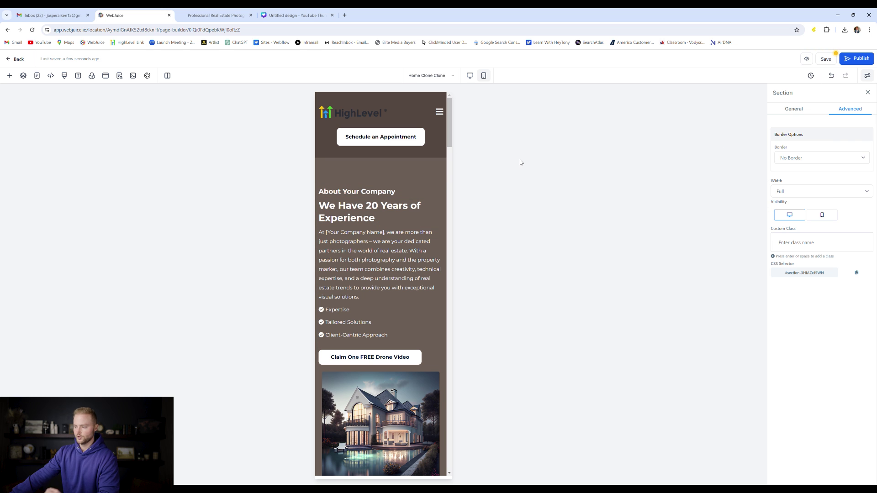
pyautogui.click(473, 77)
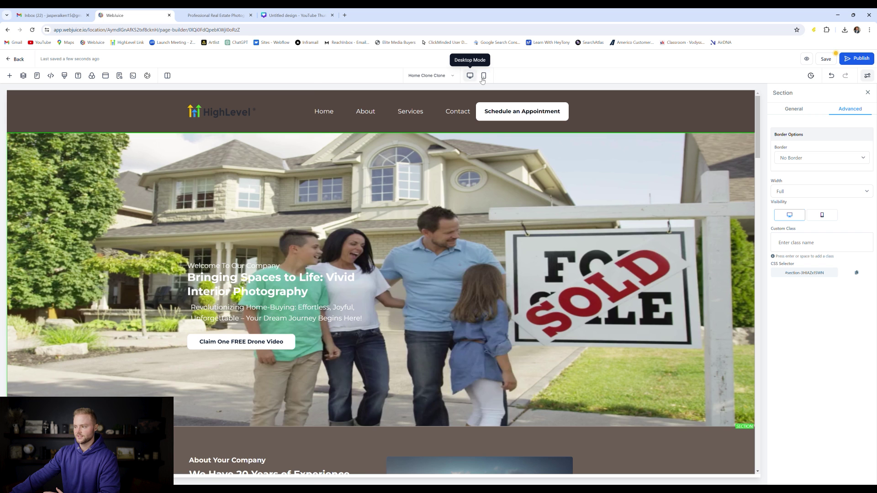
pyautogui.click(483, 76)
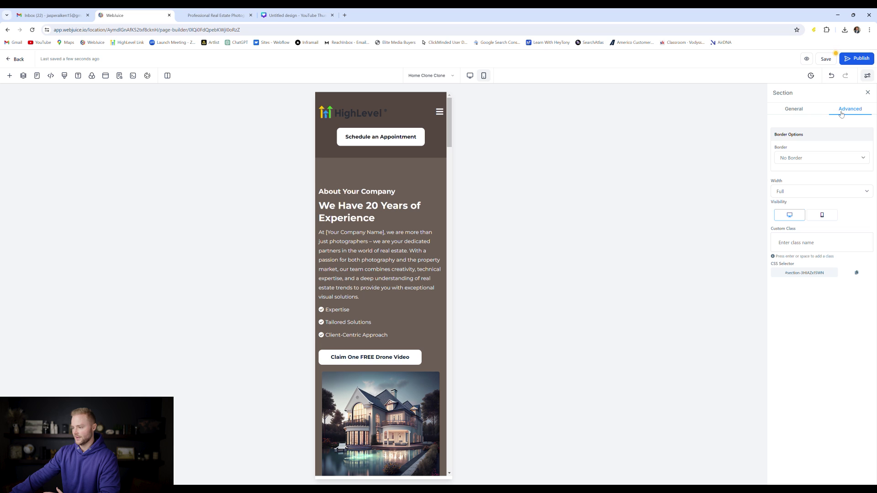
# Switch the About Your Company paragraph's desktop visibility off, then back on
pyautogui.click(372, 259)
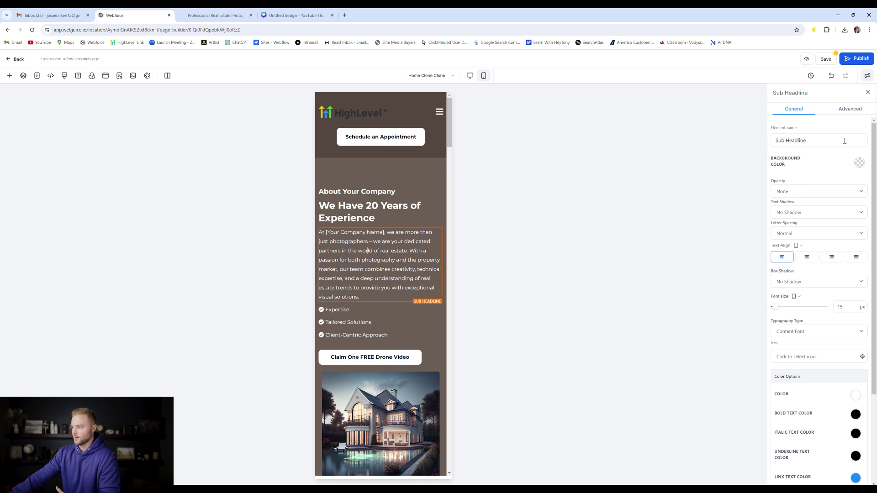
pyautogui.click(848, 110)
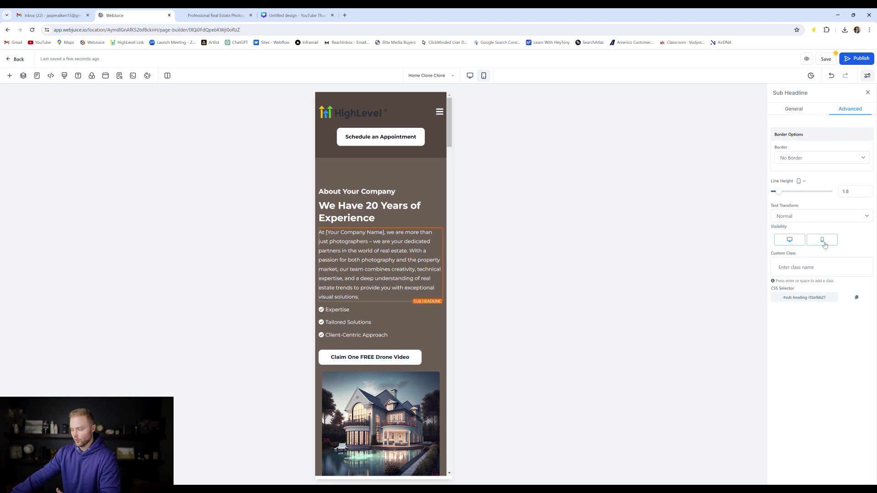
pyautogui.click(792, 242)
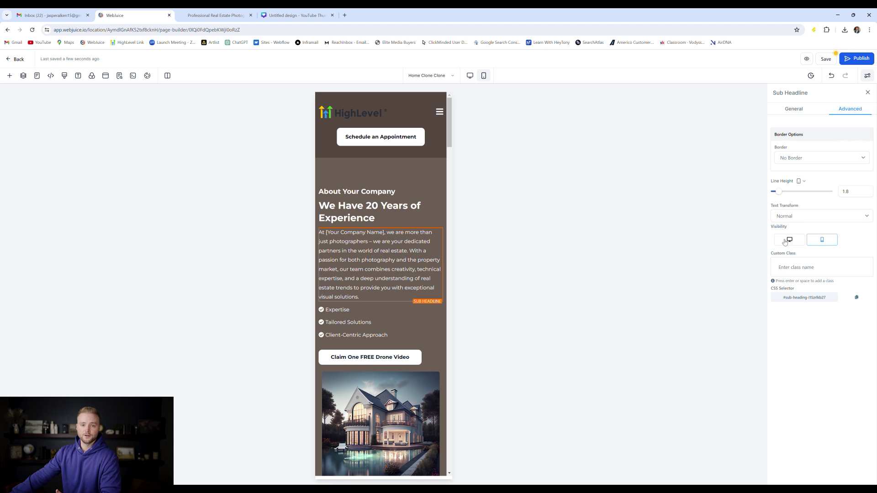
pyautogui.click(787, 241)
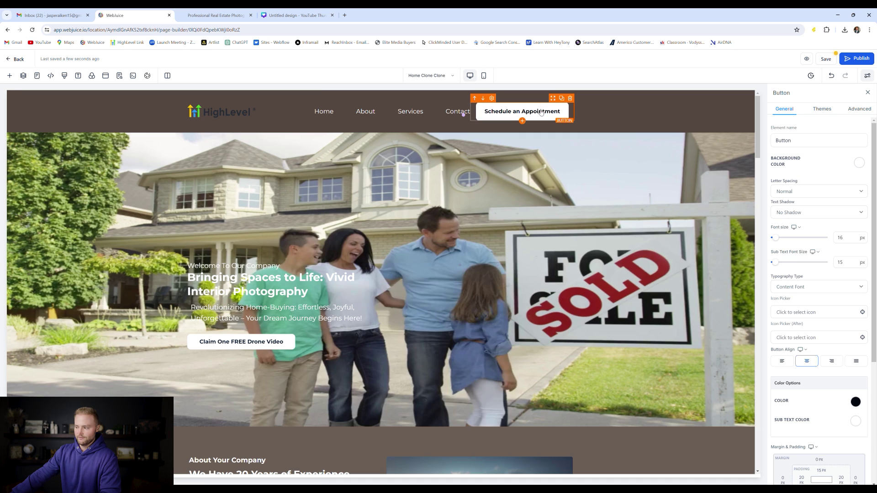
# Link the Schedule an Appointment button via Go to Page to the Calender page
pyautogui.moveTo(875, 144); pyautogui.dragTo(868, 286)
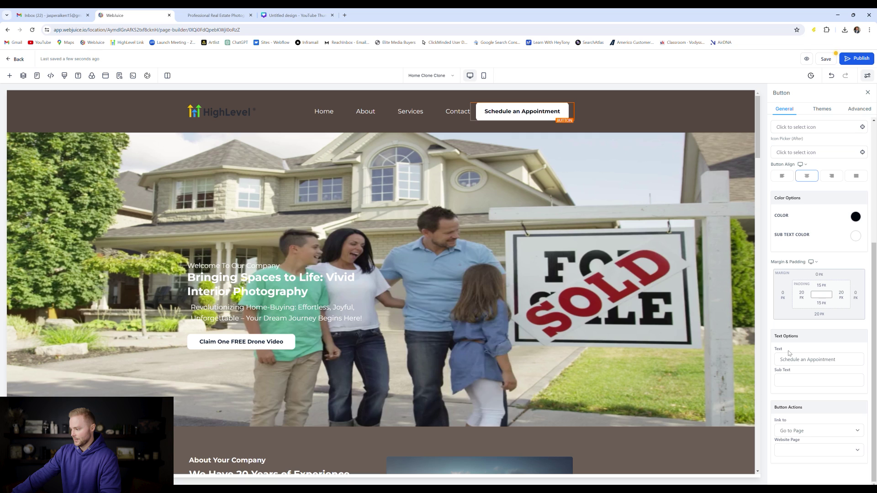
pyautogui.tripleClick(812, 359)
pyautogui.click(810, 348)
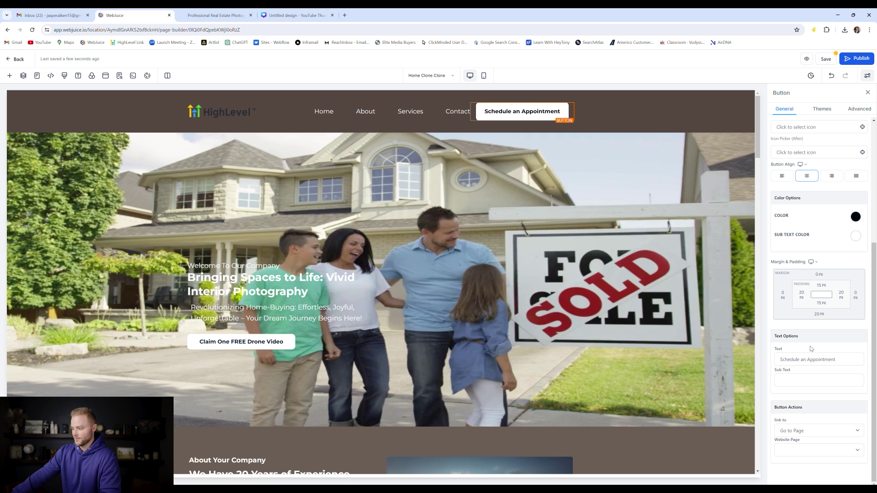
pyautogui.click(808, 433)
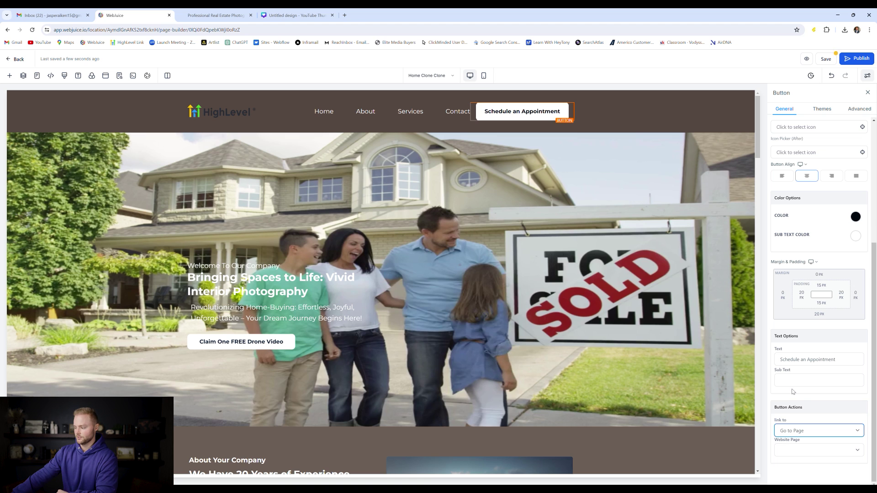
pyautogui.click(801, 450)
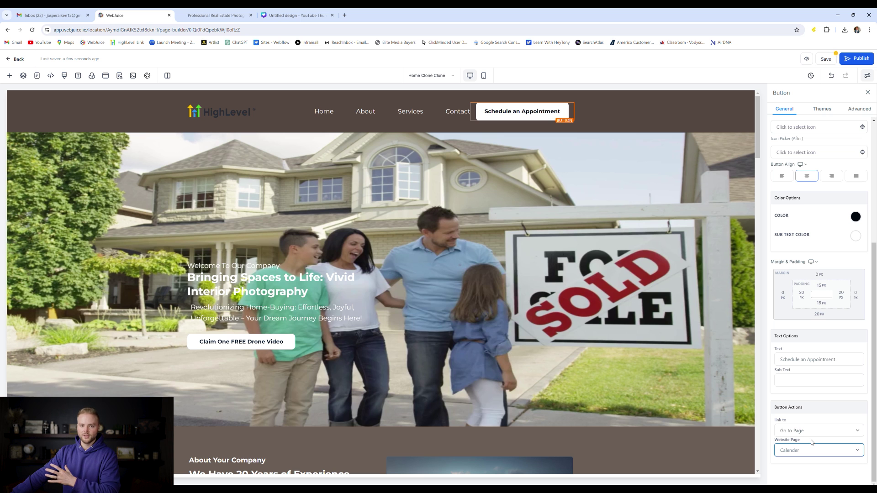
pyautogui.scroll(-5, 674, 319)
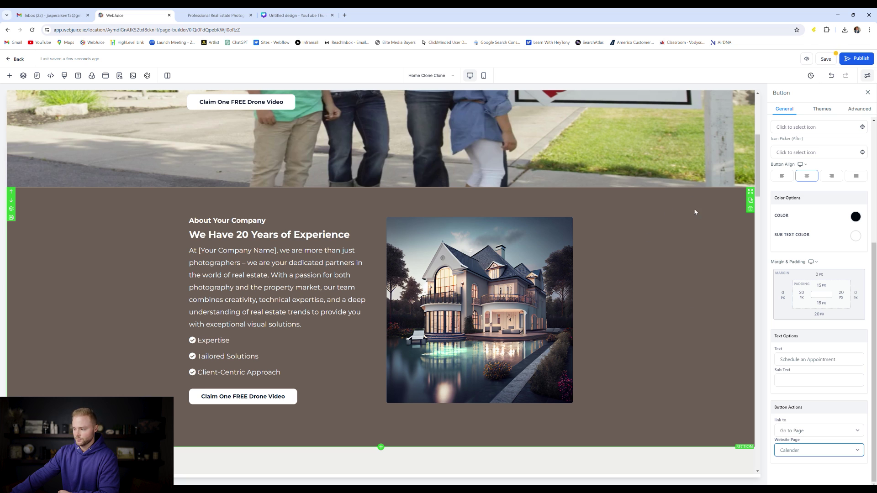
# Add custom teal #377895 as the About Your Company section background
pyautogui.click(687, 224)
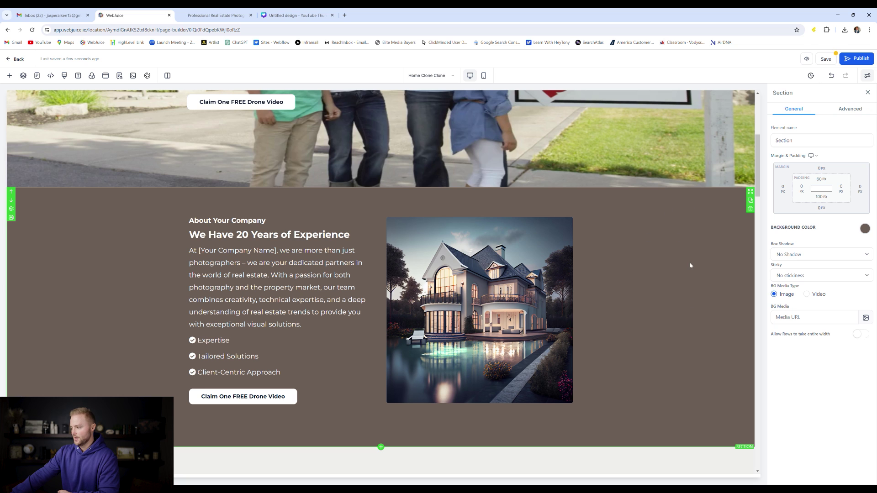
pyautogui.click(865, 229)
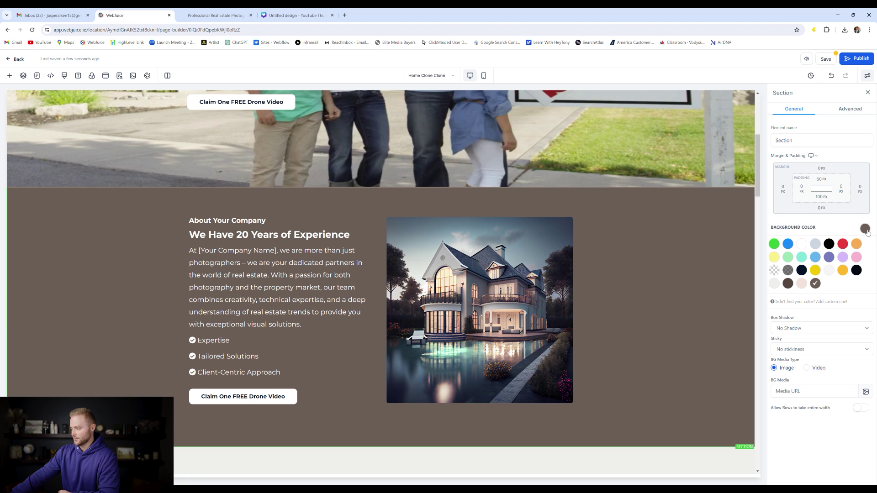
pyautogui.click(834, 302)
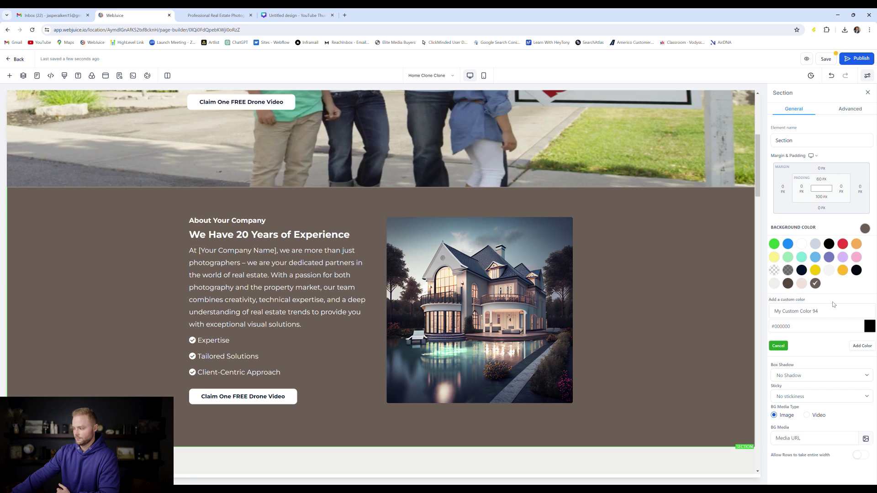
pyautogui.click(870, 327)
pyautogui.moveTo(807, 364)
pyautogui.mouseDown()
pyautogui.moveTo(794, 365)
pyautogui.moveTo(845, 357)
pyautogui.moveTo(846, 377)
pyautogui.moveTo(812, 348)
pyautogui.moveTo(820, 370)
pyautogui.mouseUp()
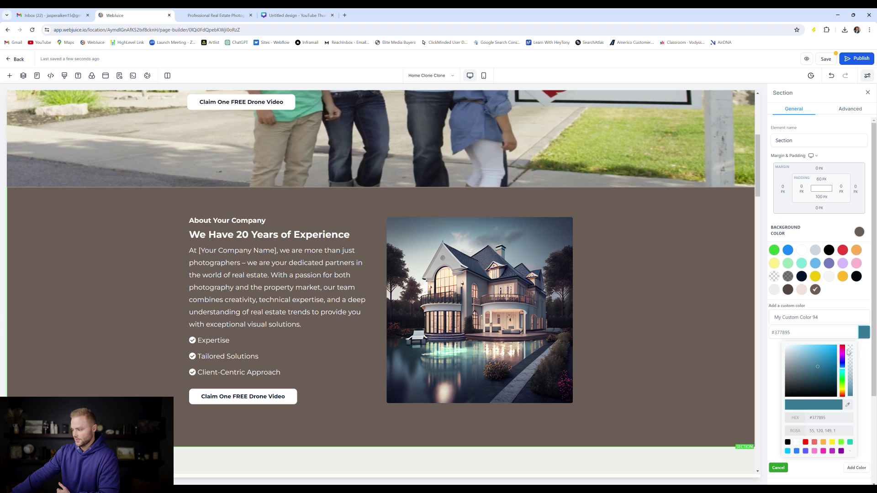
pyautogui.click(864, 336)
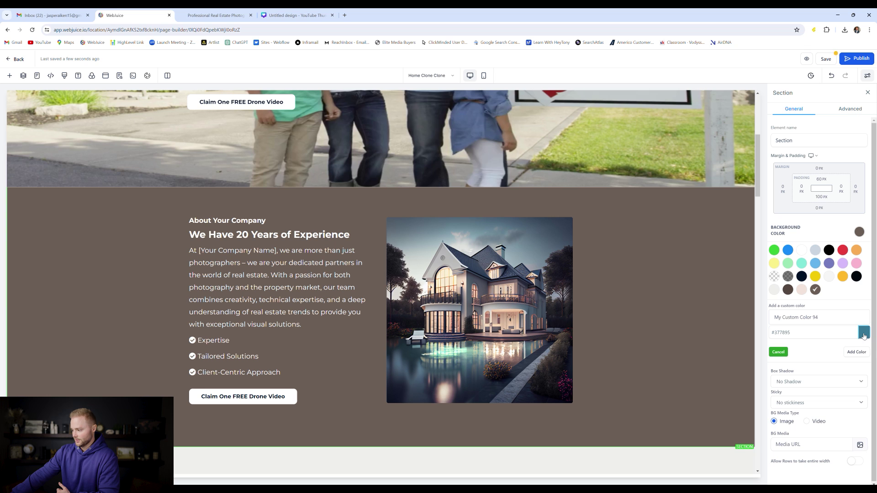
pyautogui.click(861, 352)
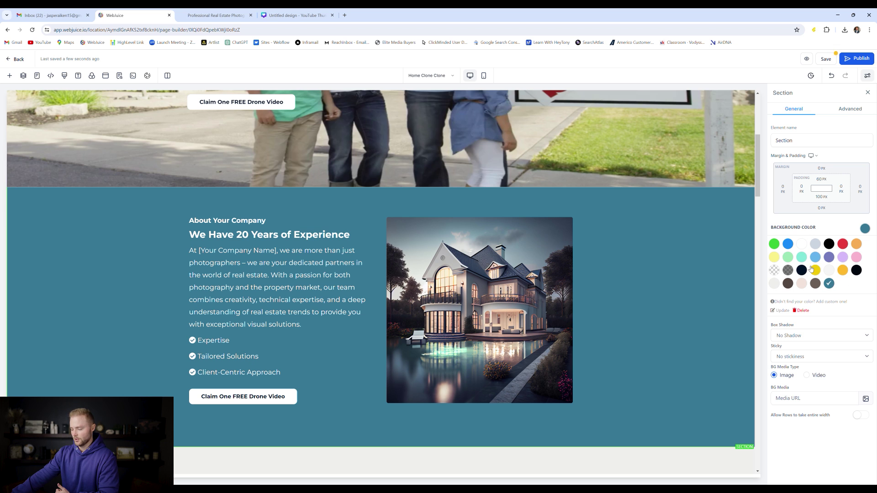
# Apply the teal swatch to the Interior Photography card's column
pyautogui.scroll(-9, 646, 225)
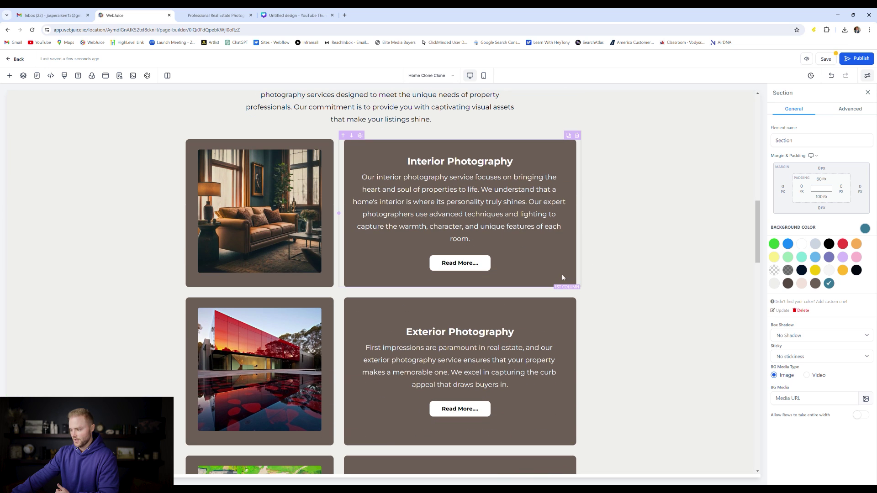
pyautogui.click(554, 278)
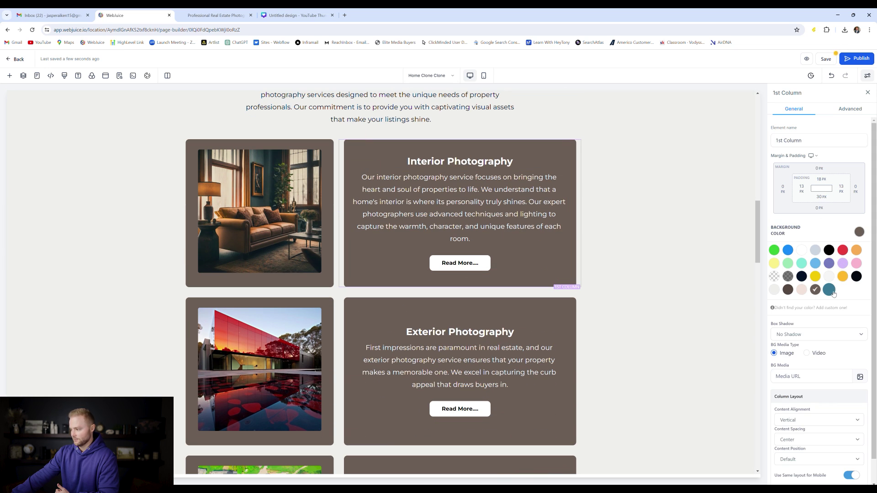
pyautogui.click(829, 290)
pyautogui.scroll(-2, 645, 235)
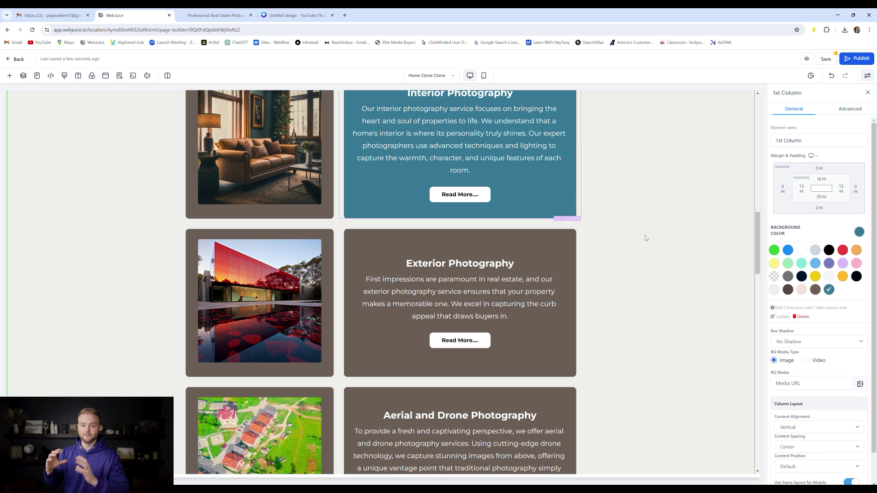
pyautogui.scroll(15, 361, 120)
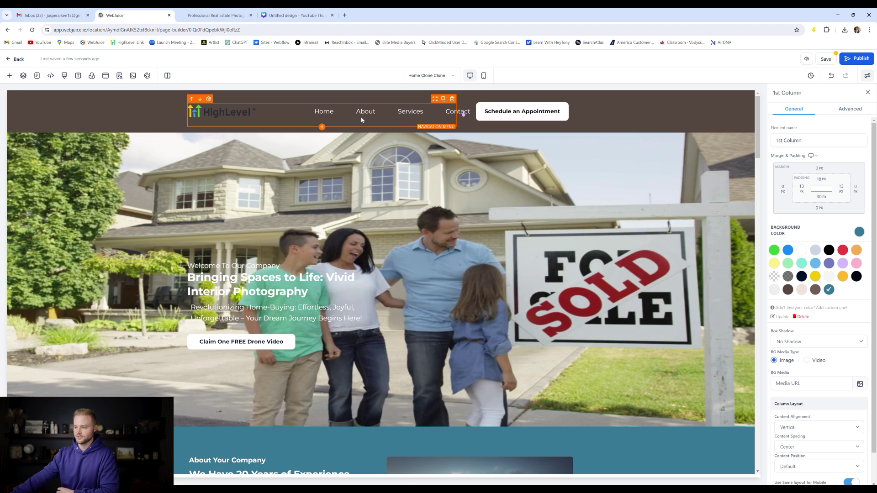
pyautogui.click(291, 121)
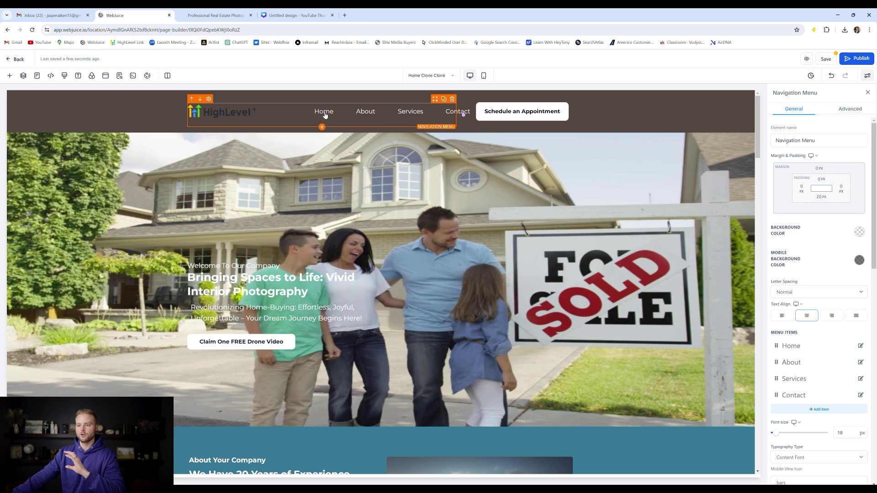
pyautogui.click(39, 76)
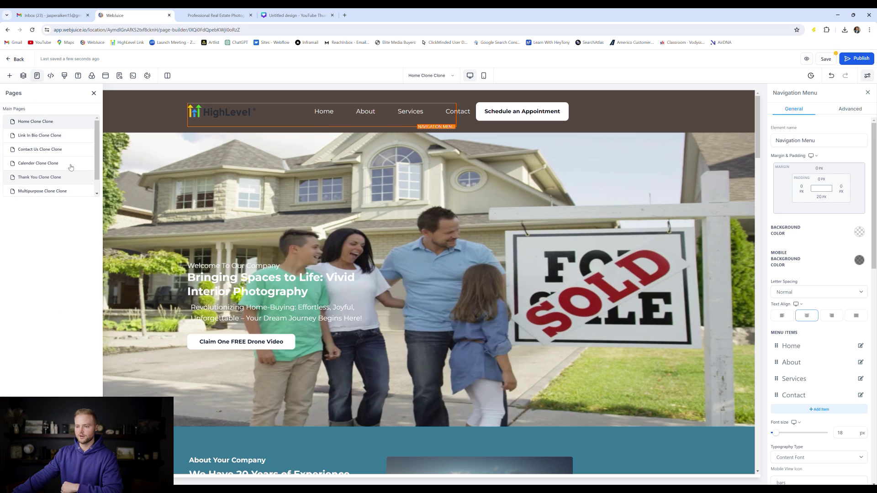
pyautogui.click(731, 116)
pyautogui.moveTo(756, 112); pyautogui.dragTo(757, 427)
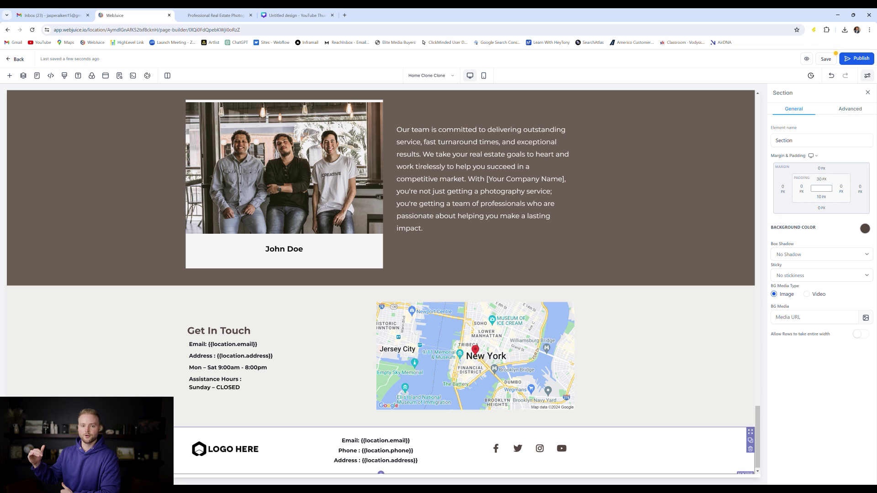
# Rename saved global section '1' to 'Map' and update it
pyautogui.click(301, 458)
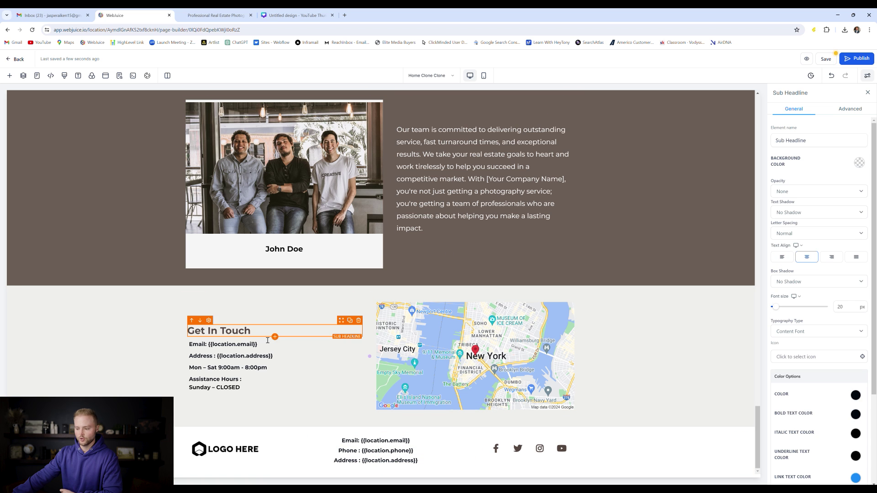
pyautogui.click(660, 312)
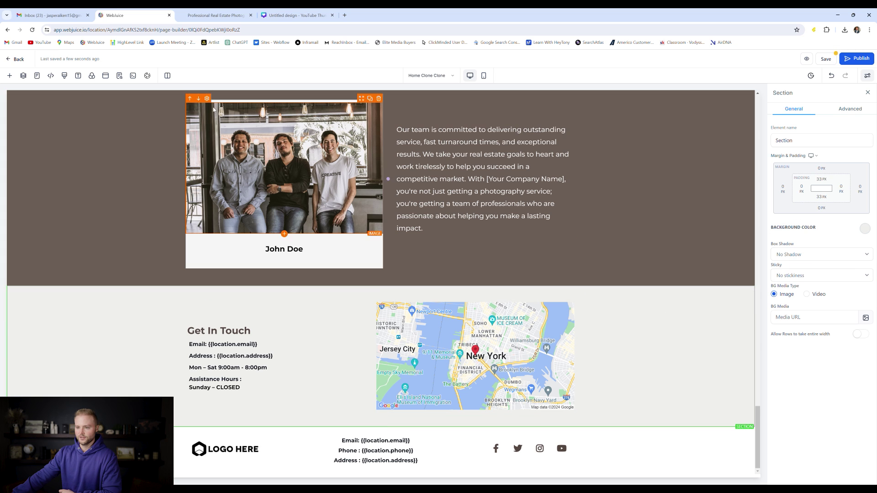
pyautogui.click(9, 75)
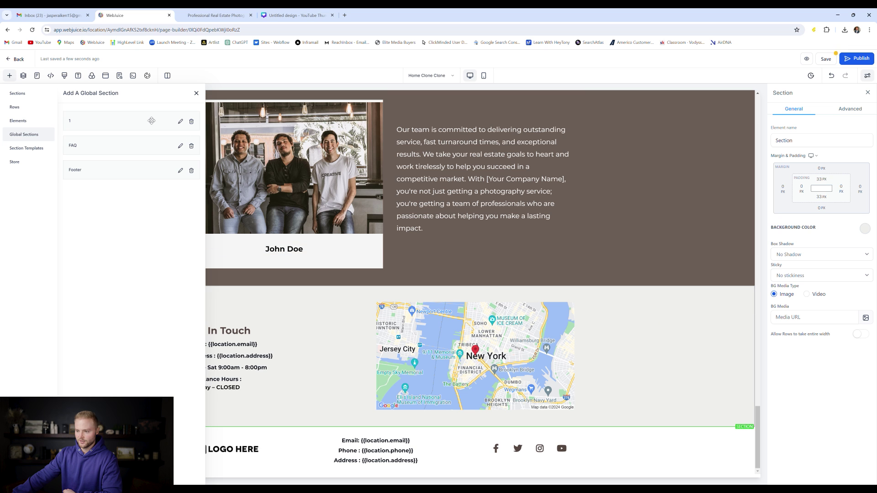
pyautogui.click(181, 122)
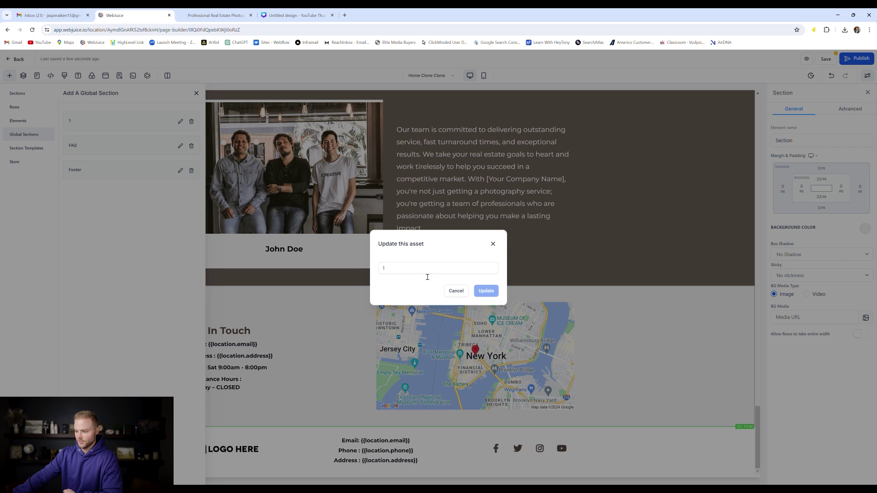
pyautogui.click(417, 268)
pyautogui.press('BackSpace')
pyautogui.write('Map')
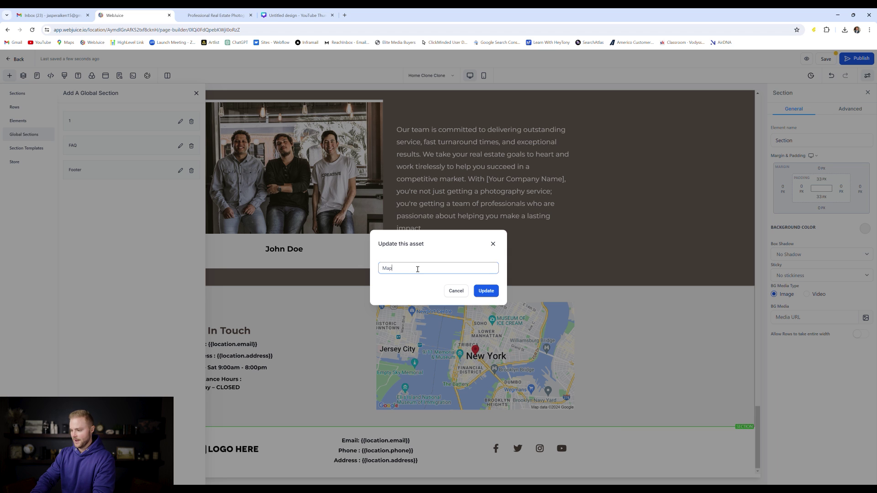
pyautogui.click(491, 292)
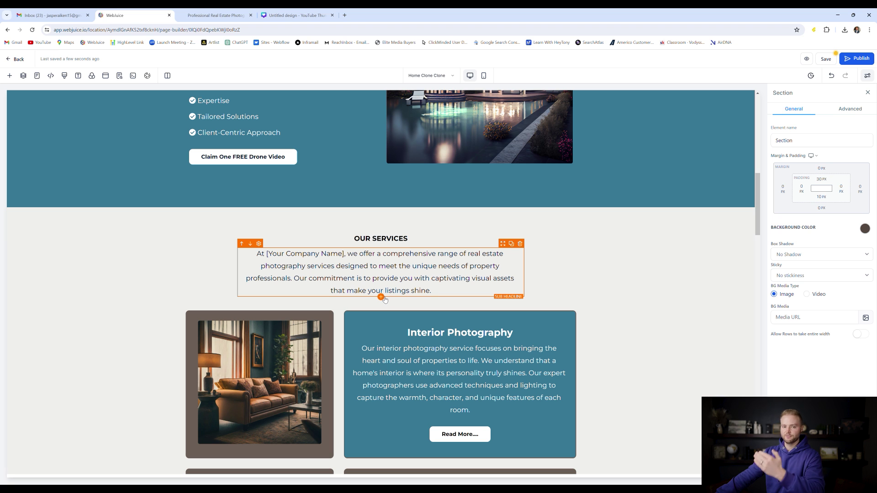
# Open the Add Element library and scroll down to Custom, Blocks and Social
pyautogui.click(383, 297)
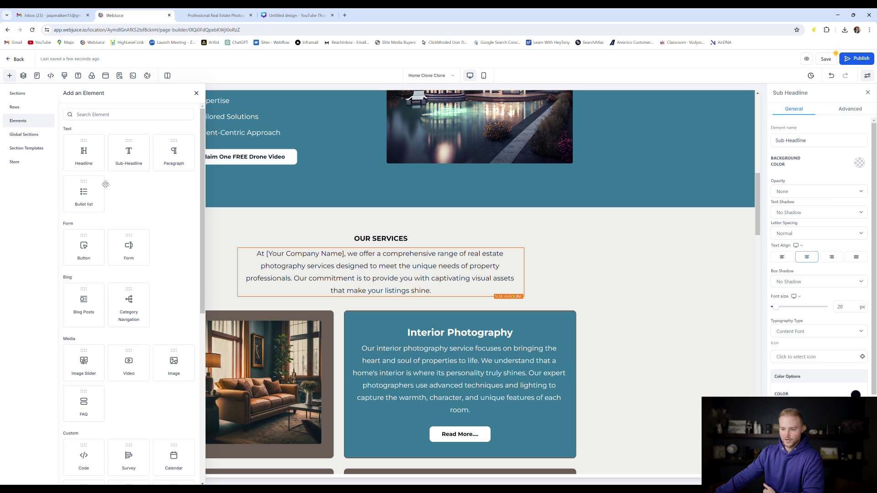
pyautogui.scroll(-3, 119, 184)
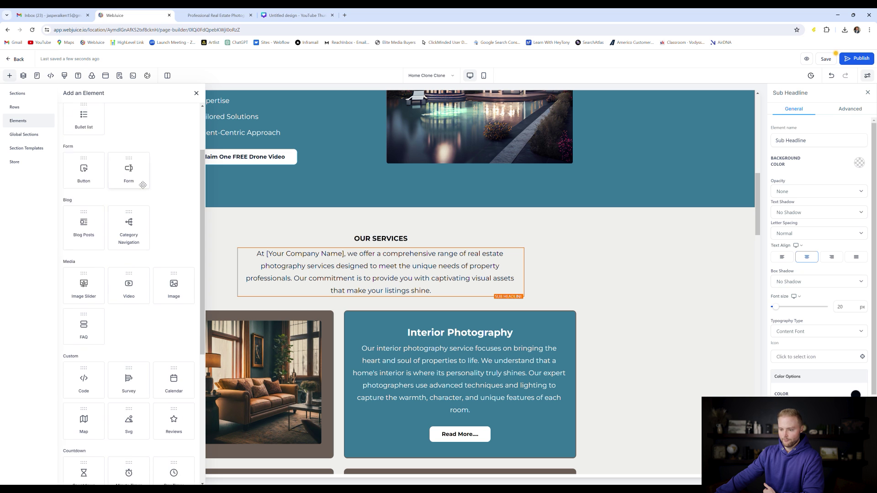
pyautogui.scroll(-1, 99, 189)
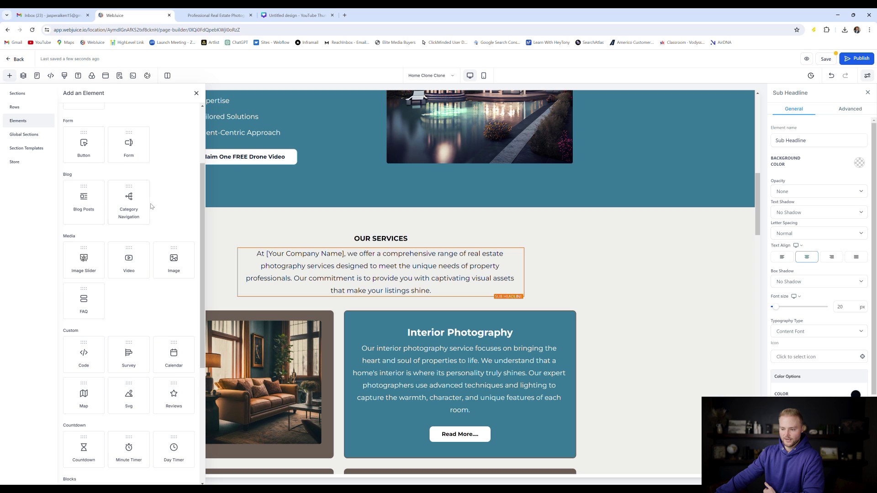
pyautogui.scroll(-4, 137, 203)
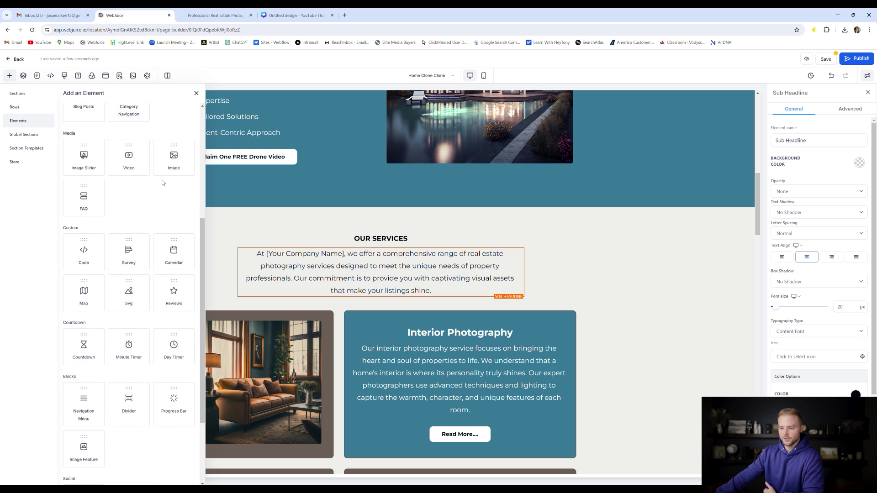
pyautogui.scroll(-3, 145, 199)
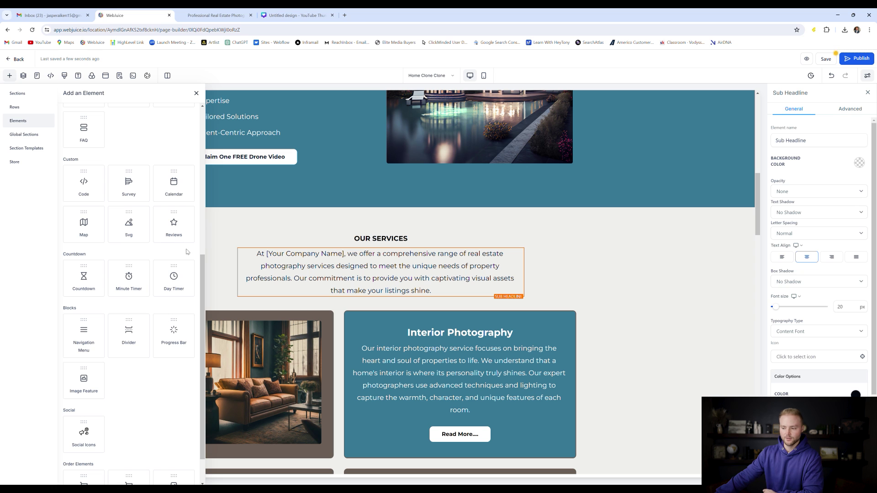
pyautogui.scroll(-1, 203, 263)
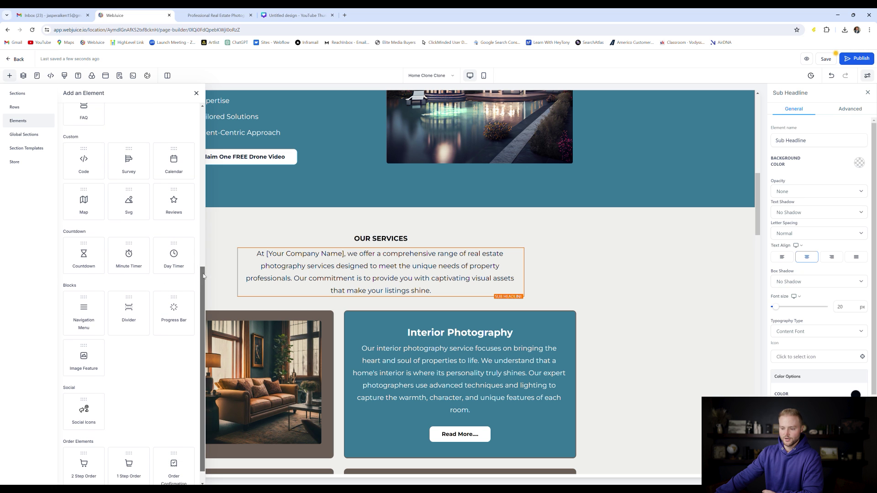
pyautogui.scroll(-1, 204, 274)
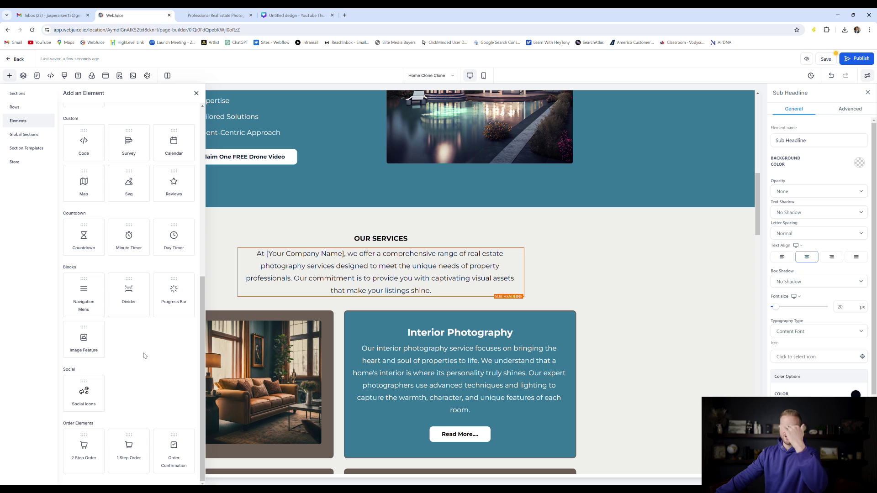